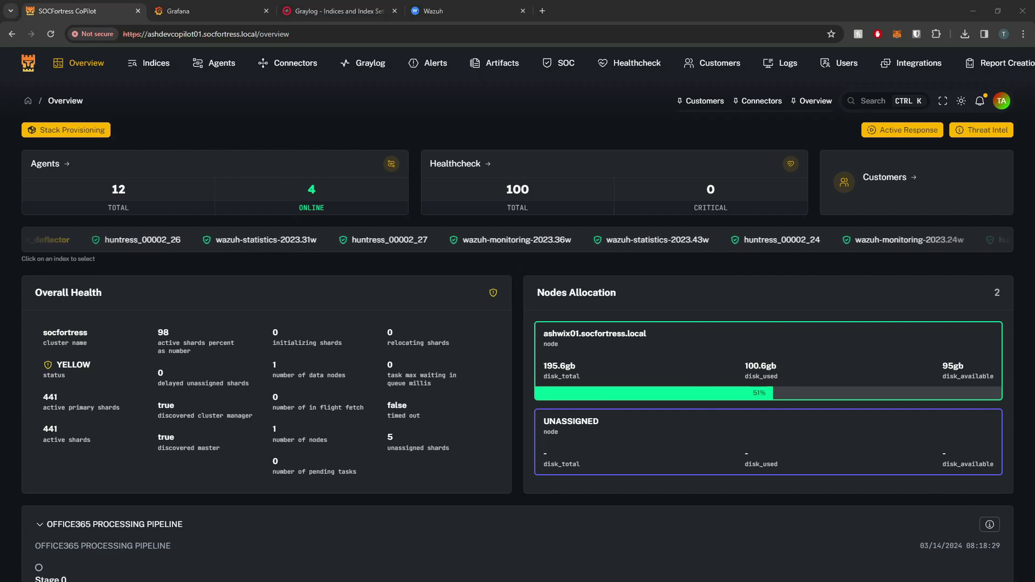
- Review the configured and verified status of the Wazuh-Manager, Graylog and Grafana connectors
click(296, 67)
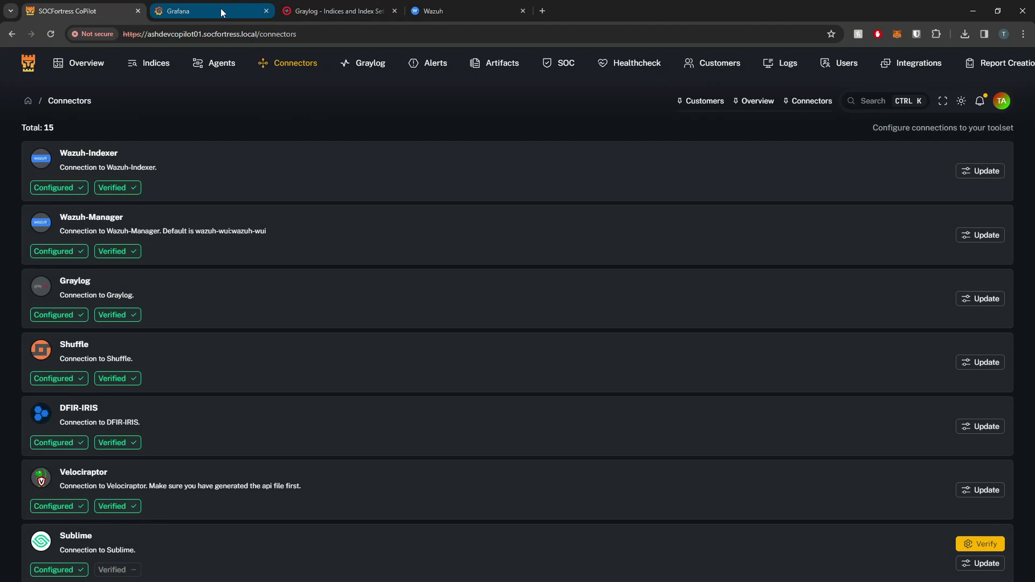
double_click(75, 280)
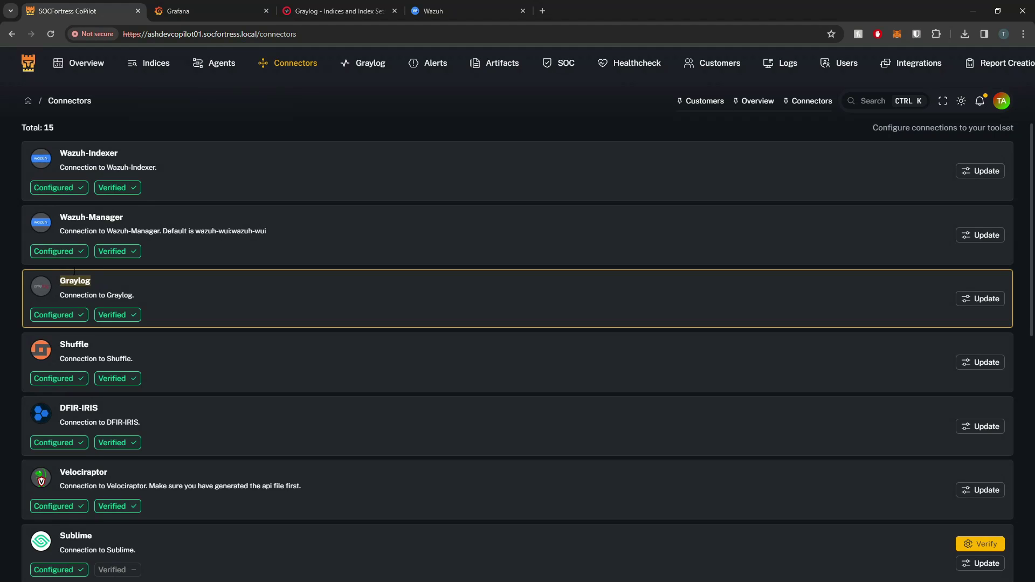
drag(126, 218, 55, 217)
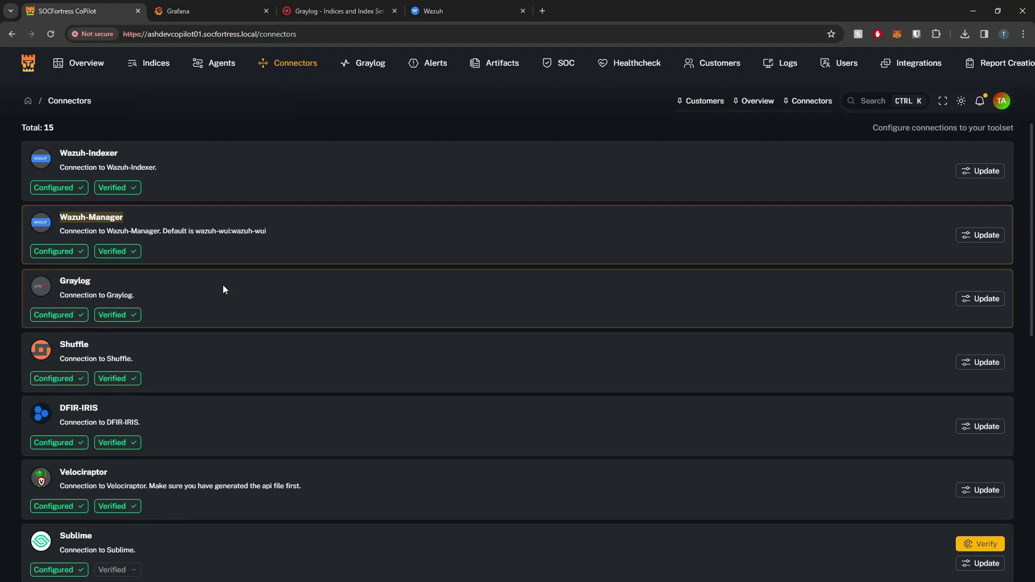
scroll(224, 290, down, 5)
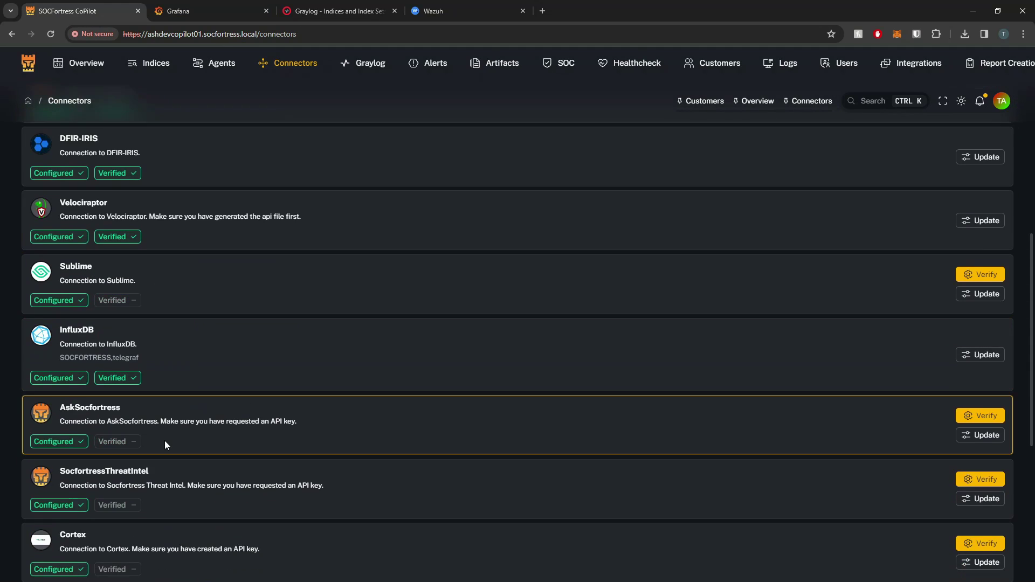
scroll(164, 441, down, 4)
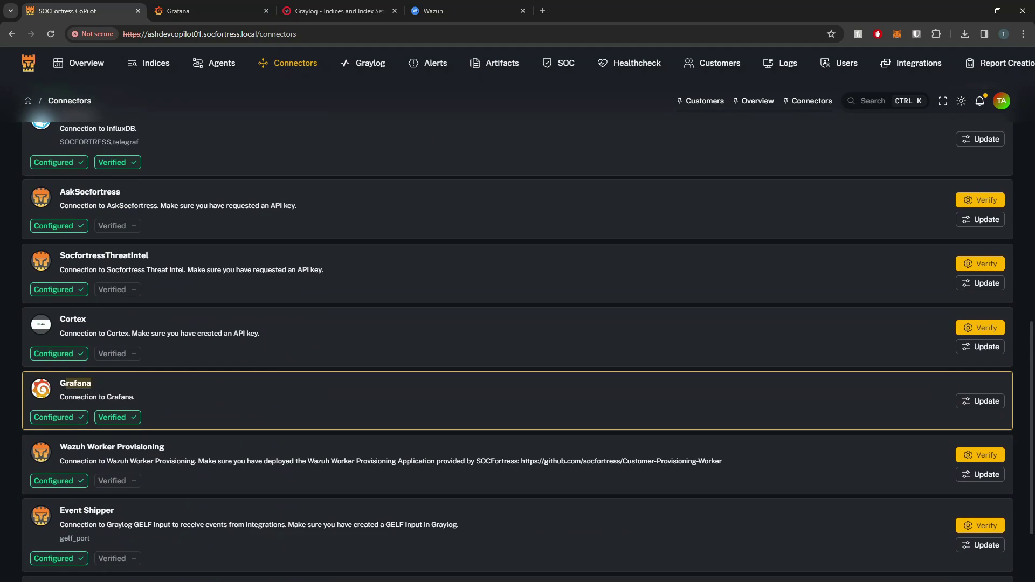
drag(66, 384, 60, 384)
scroll(185, 399, up, 8)
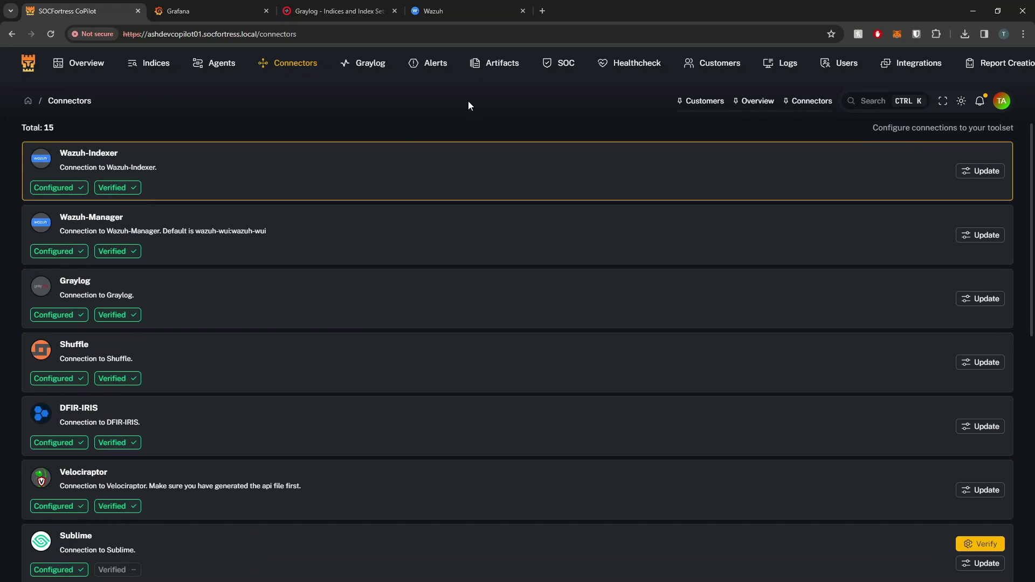
- Open the customer provisioning default settings, ready to enter the Grafana URL
click(721, 64)
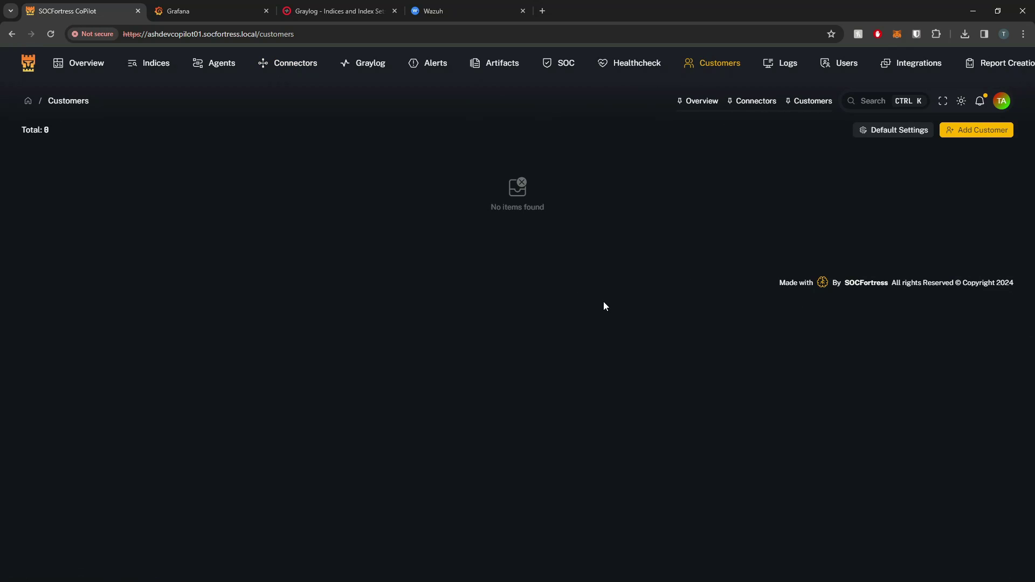
click(884, 135)
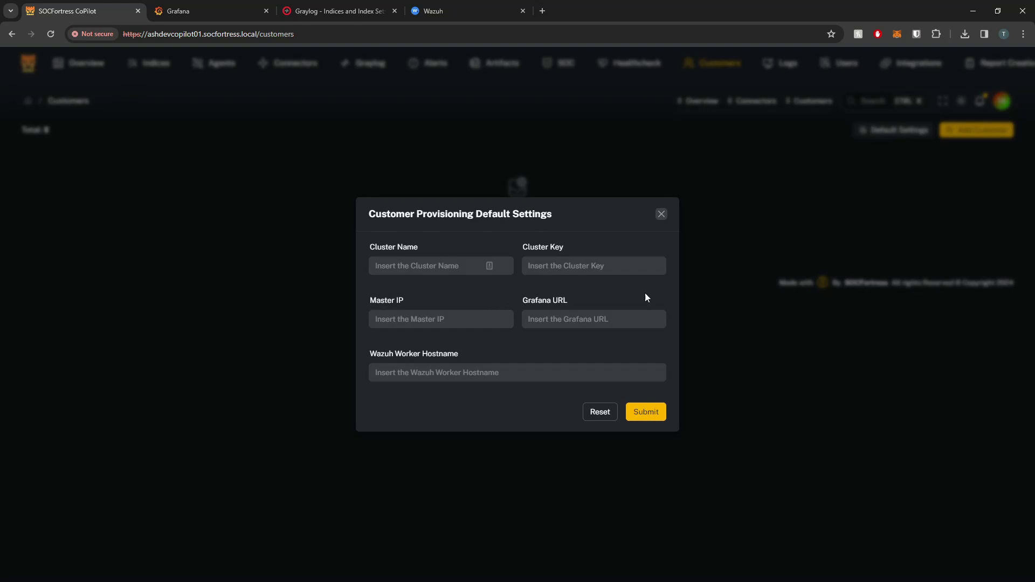
click(442, 264)
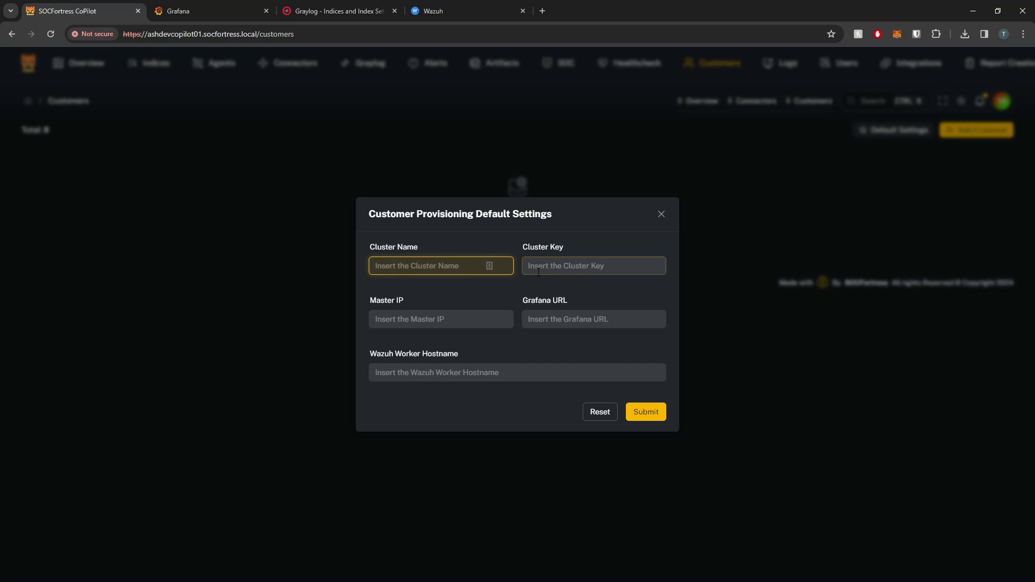
click(410, 372)
click(548, 320)
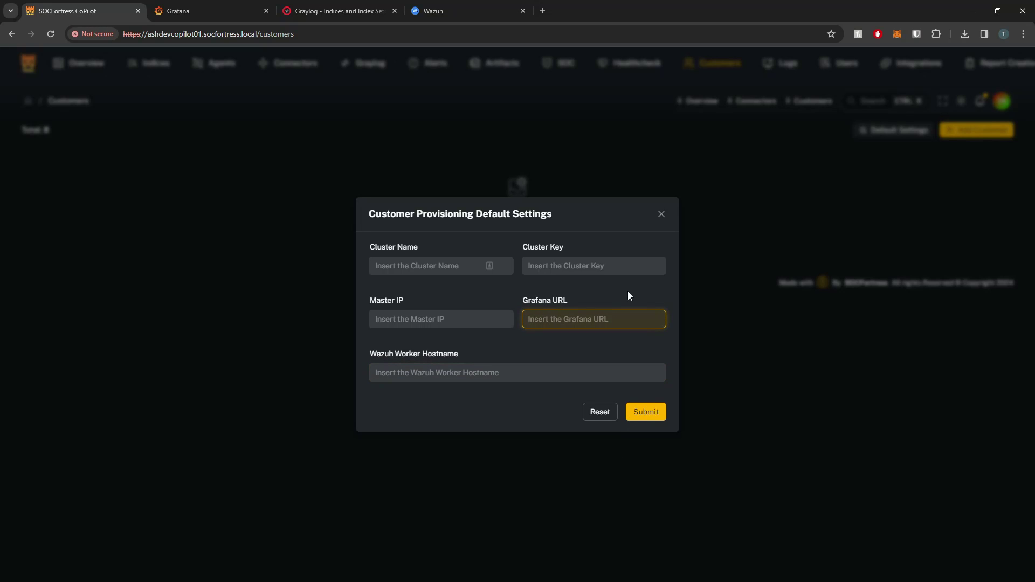
- Switch to Grafana and copy its base address, ashdevcopilot01.socfortress.local:3000, without the path and query
click(229, 7)
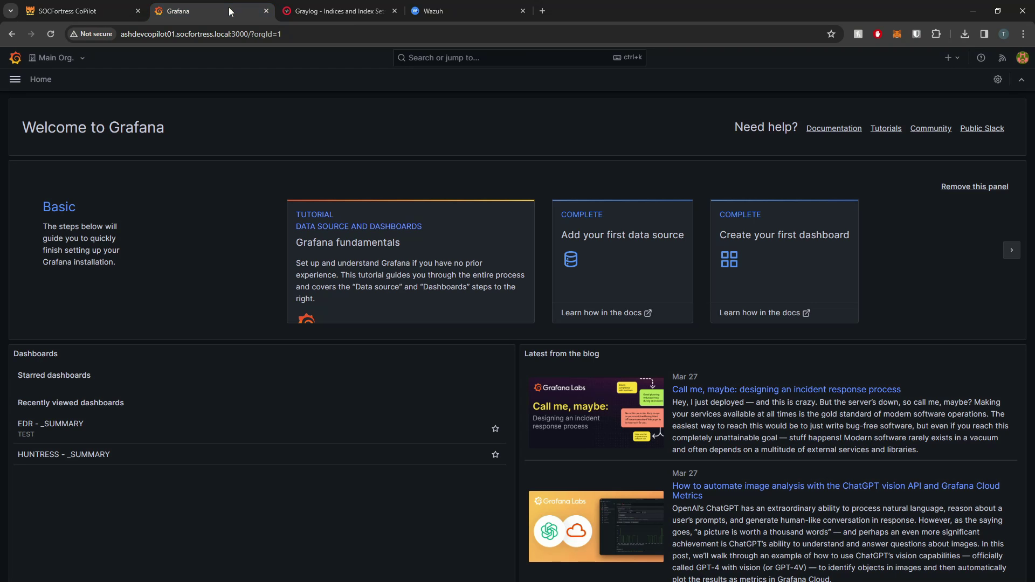
click(248, 31)
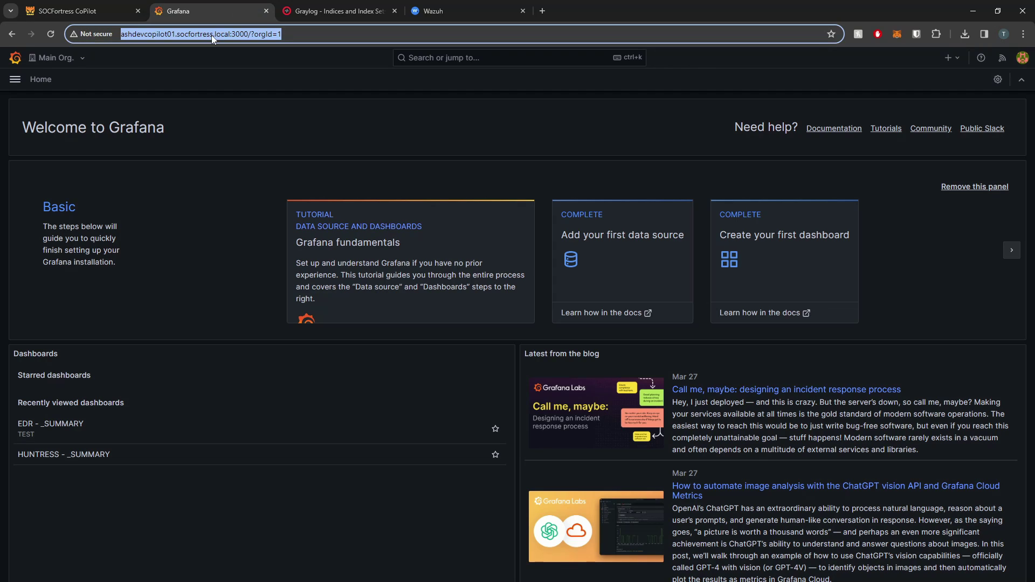
click(245, 33)
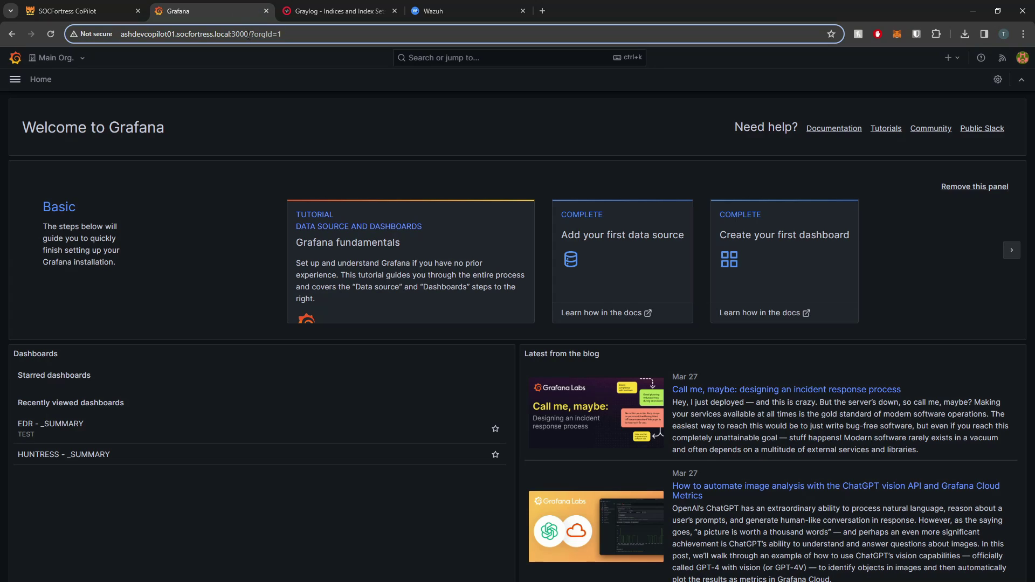
drag(248, 34, 54, 42)
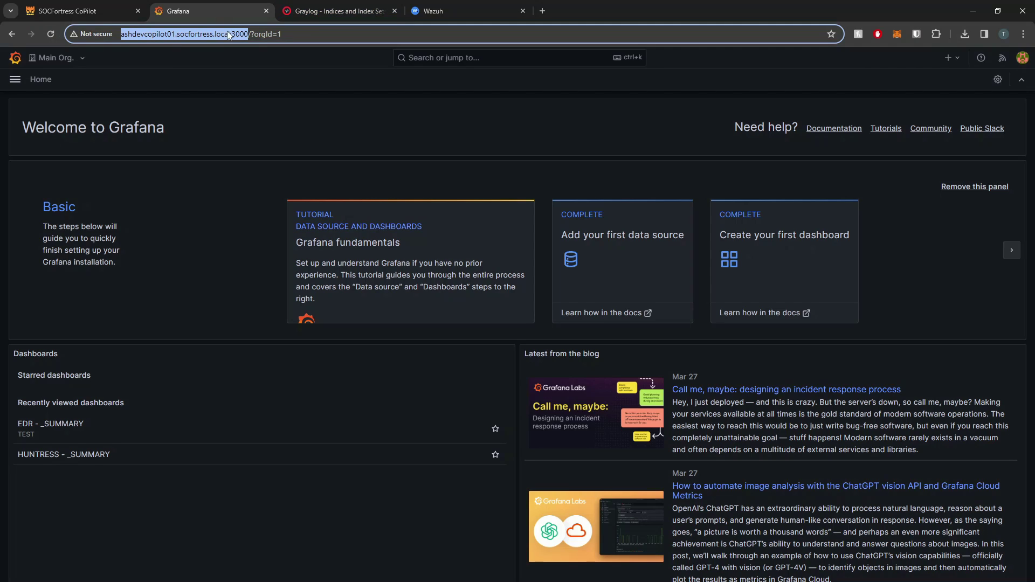
click(245, 35)
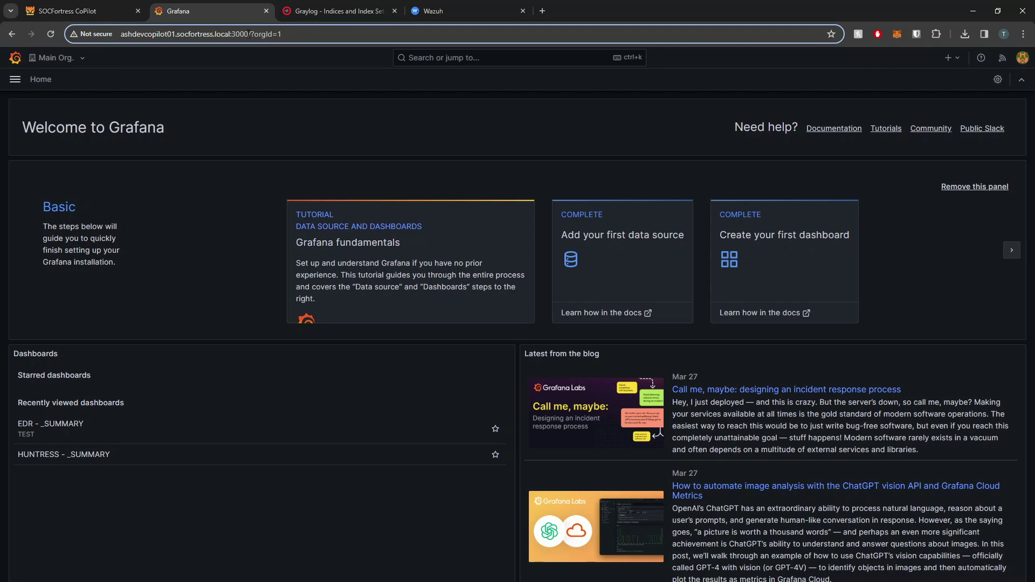
drag(246, 34, 30, 47)
key(ctrl+c)
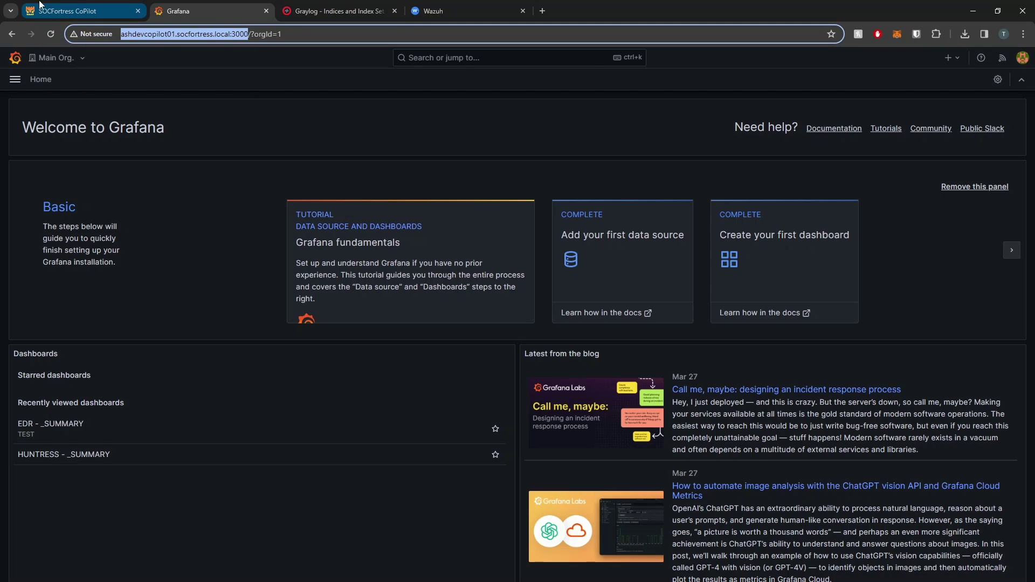
click(81, 11)
key(ctrl+v)
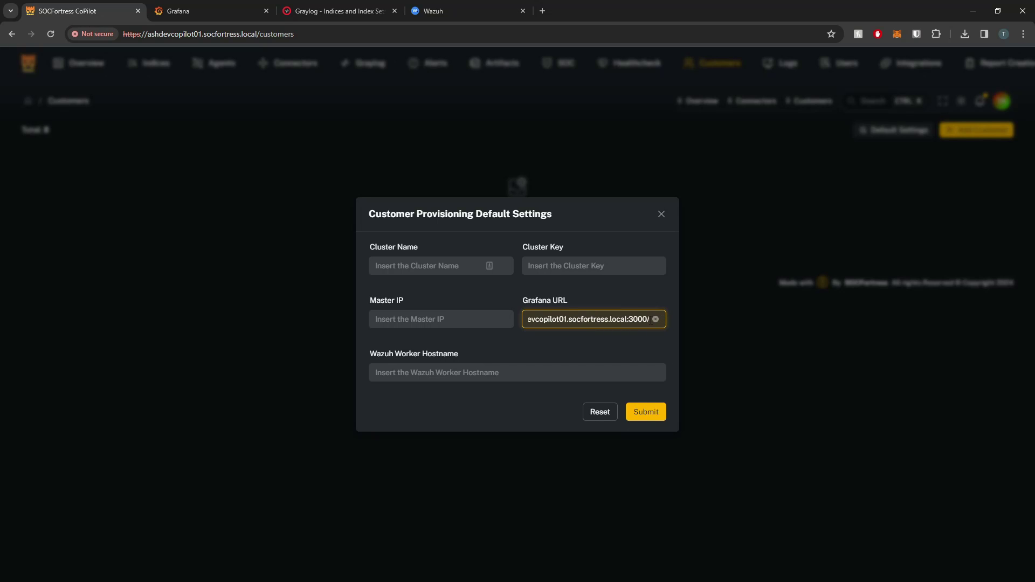
key(BackSpace)
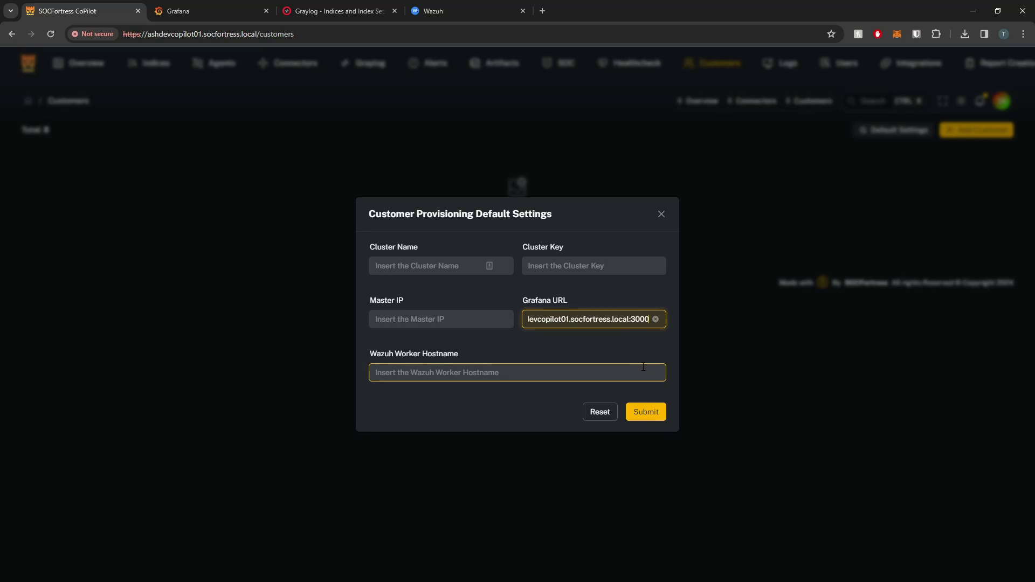
click(646, 413)
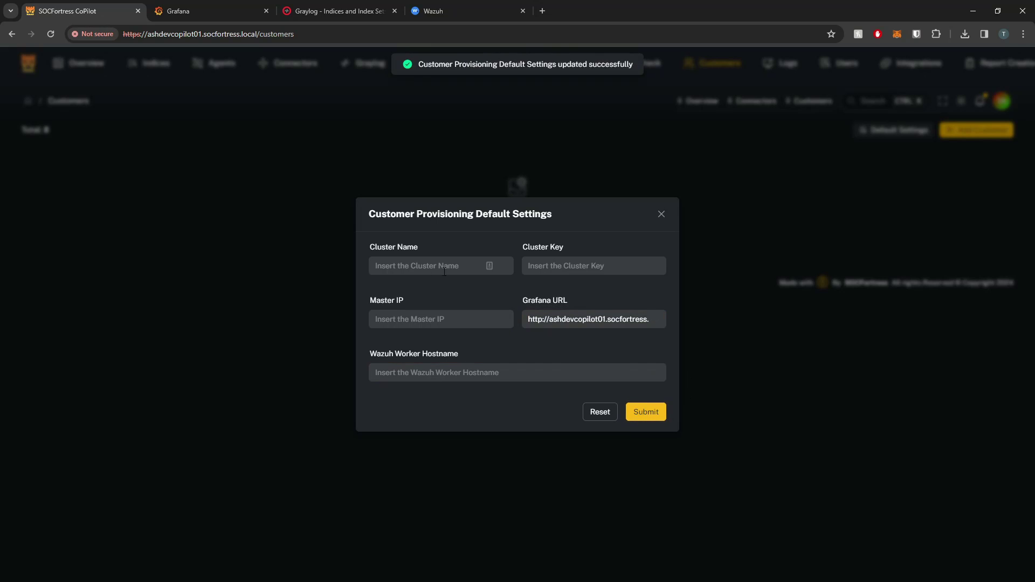
click(661, 221)
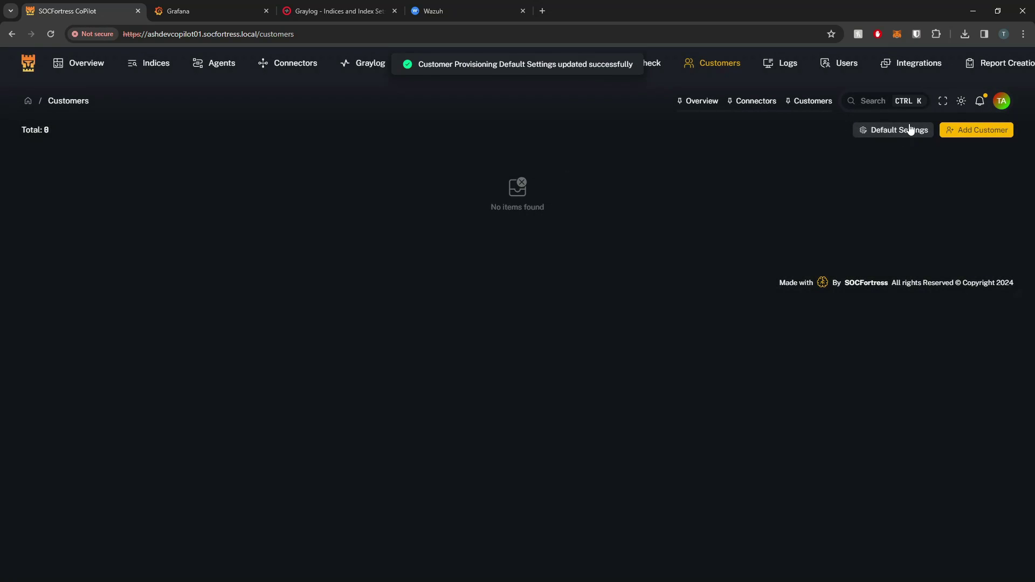
- Reopen the customer provisioning default settings to check the saved Grafana URL, and close them
click(908, 129)
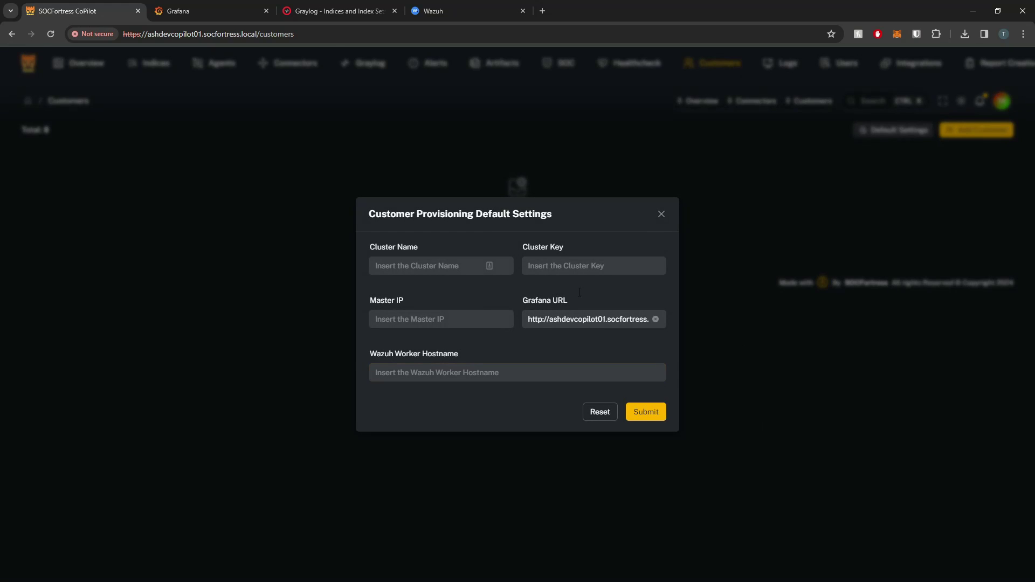
click(529, 319)
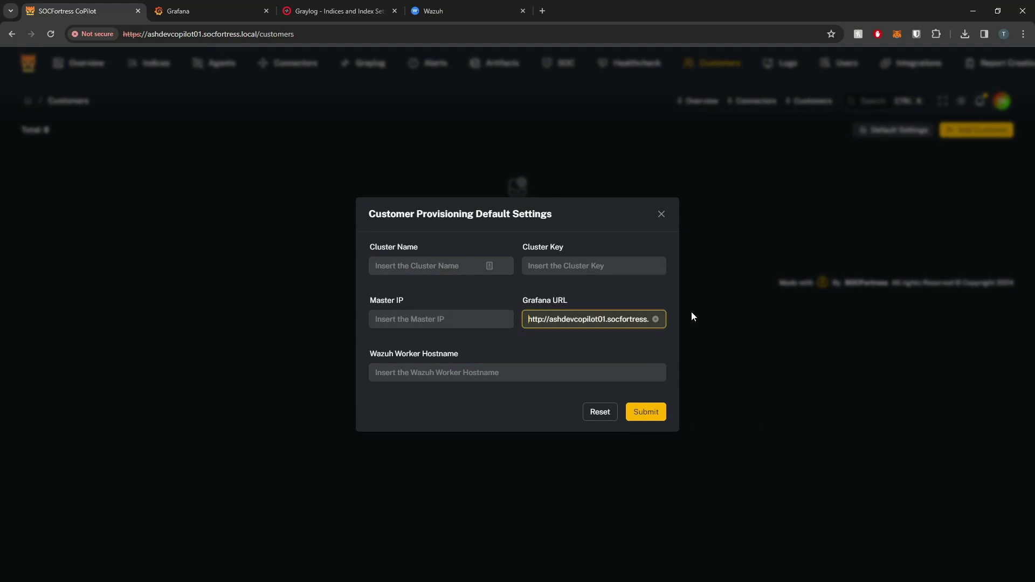
click(662, 215)
- Start adding a new customer with the code pleasesubscribe
click(975, 131)
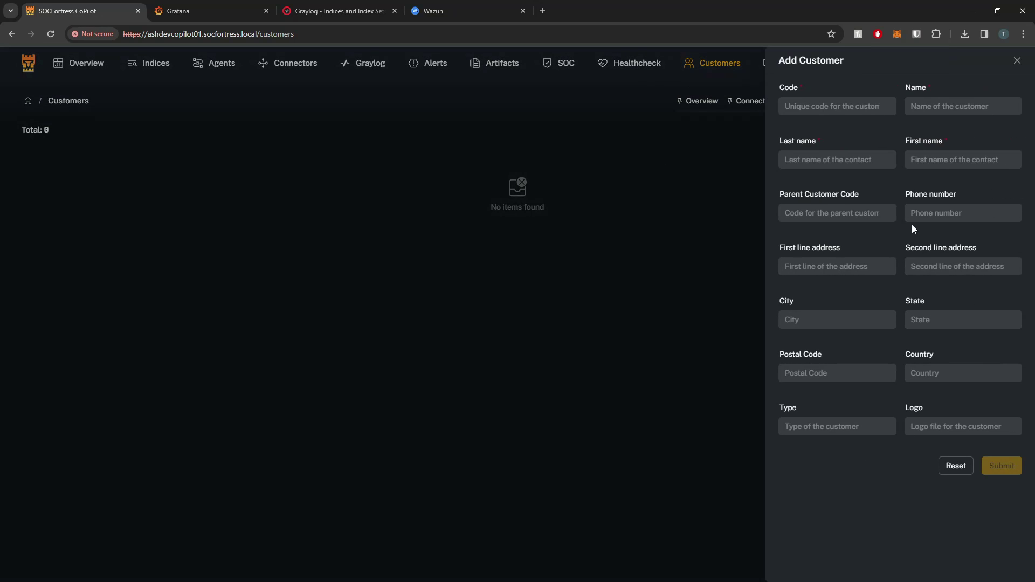
click(836, 100)
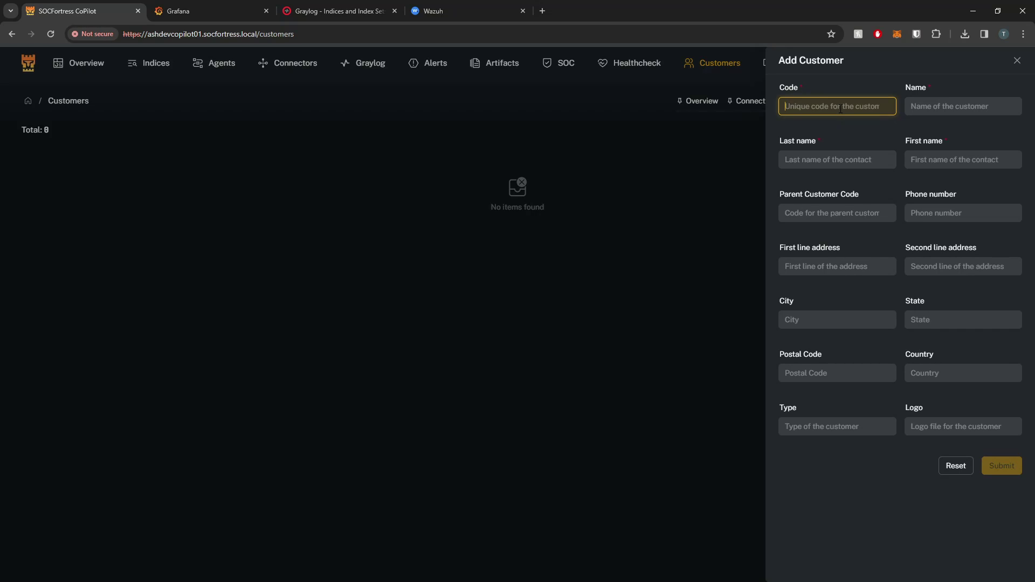
text(pleasesubscribe)
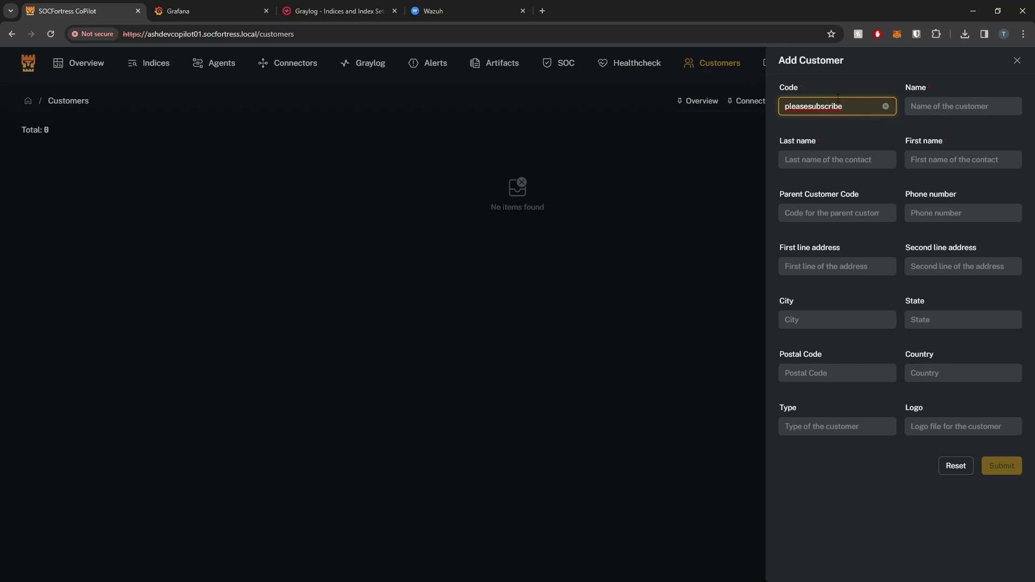
- Reuse the customer code as the customer name and reformat it as Please Subscribe
double_click(837, 112)
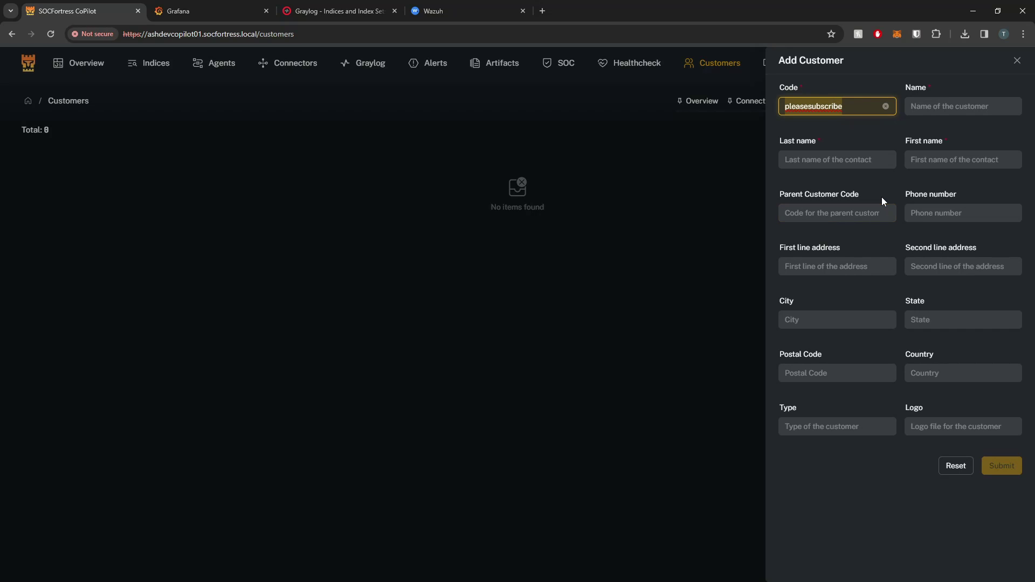
key(Tab)
key(ctrl+v)
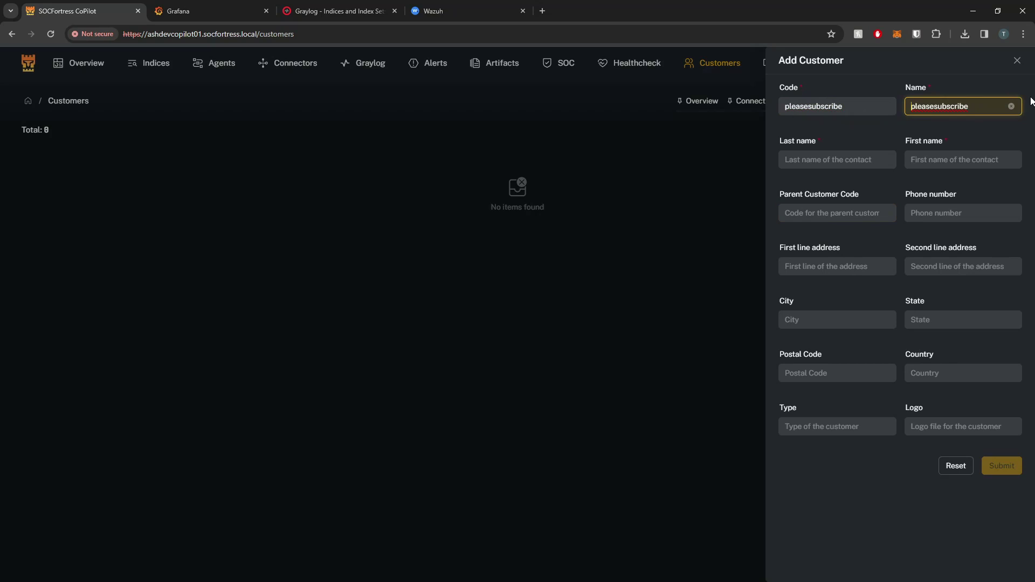
key(Delete)
text(P)
key(Right)
key(Right)
key(Right)
key(Right)
key(Right)
key(Delete)
text(S)
- Set the contact's last name to Subscribe and first name to Please, submit the new customer and close the form
click(853, 161)
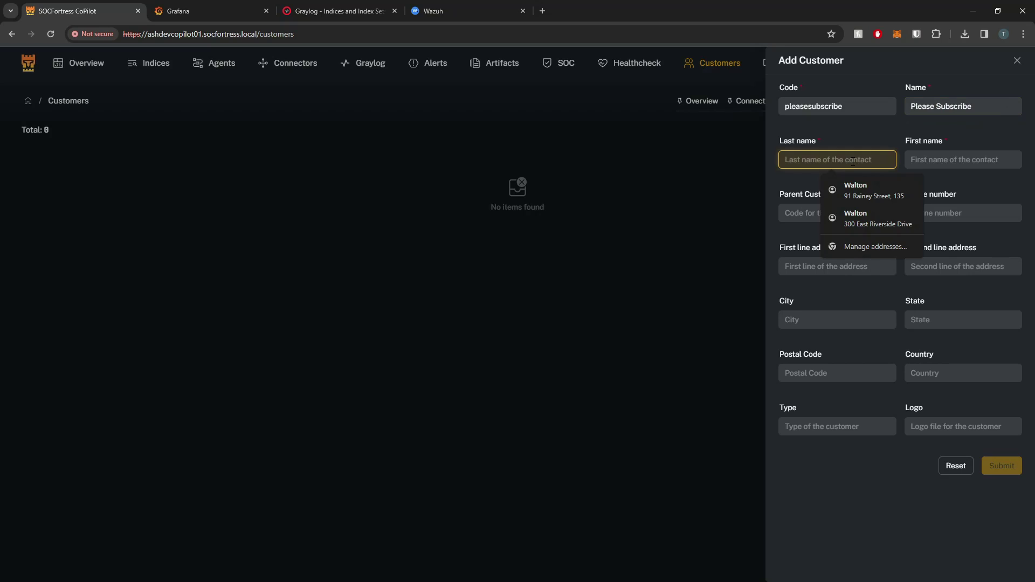
text(Subscribe)
key(Tab)
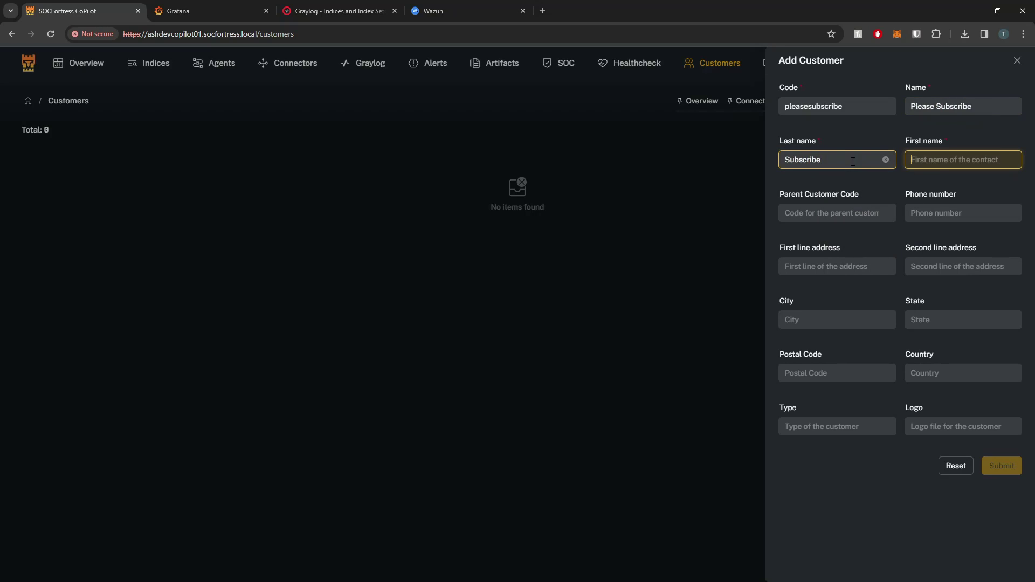
text(Please)
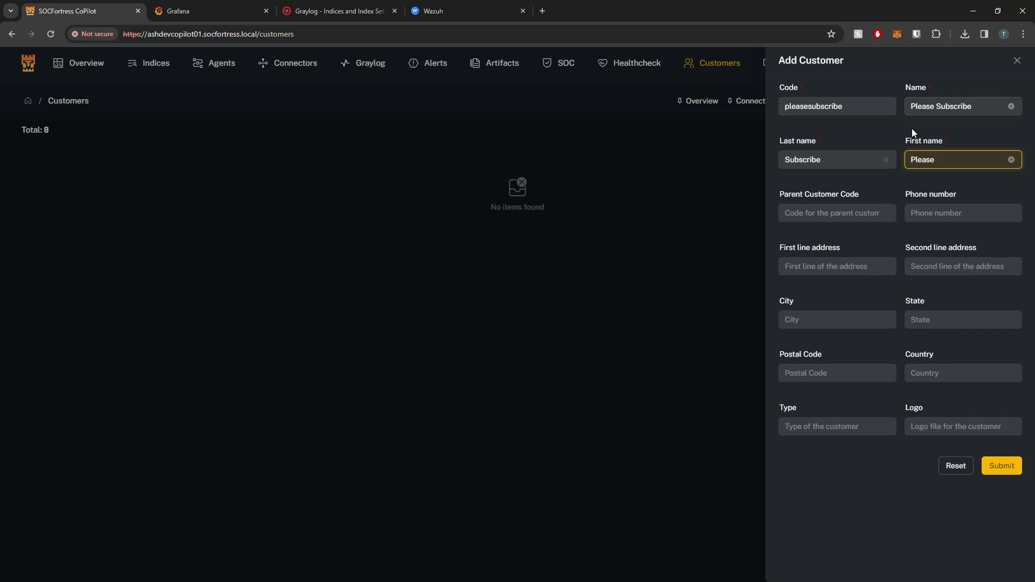
click(1007, 472)
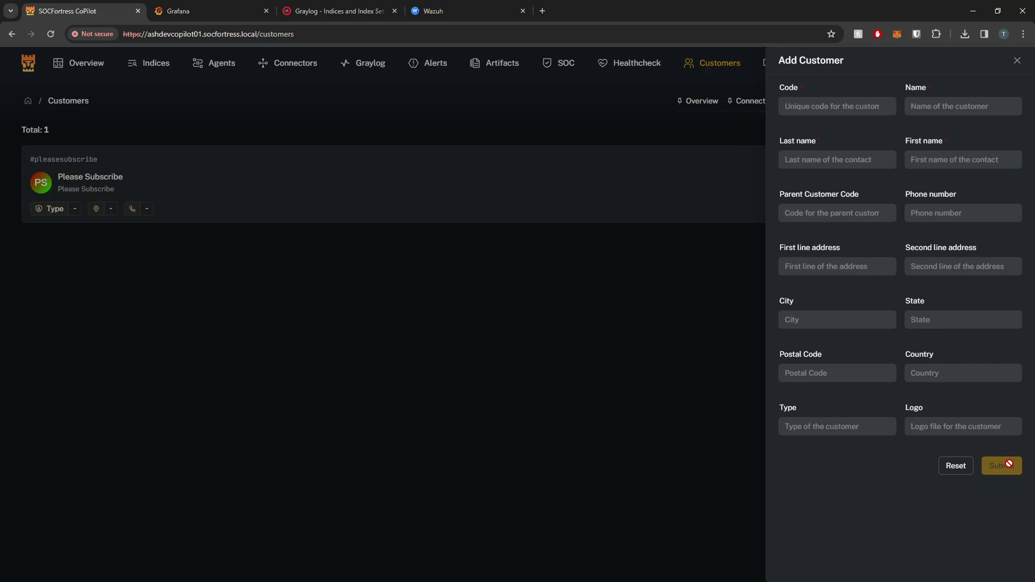
click(494, 411)
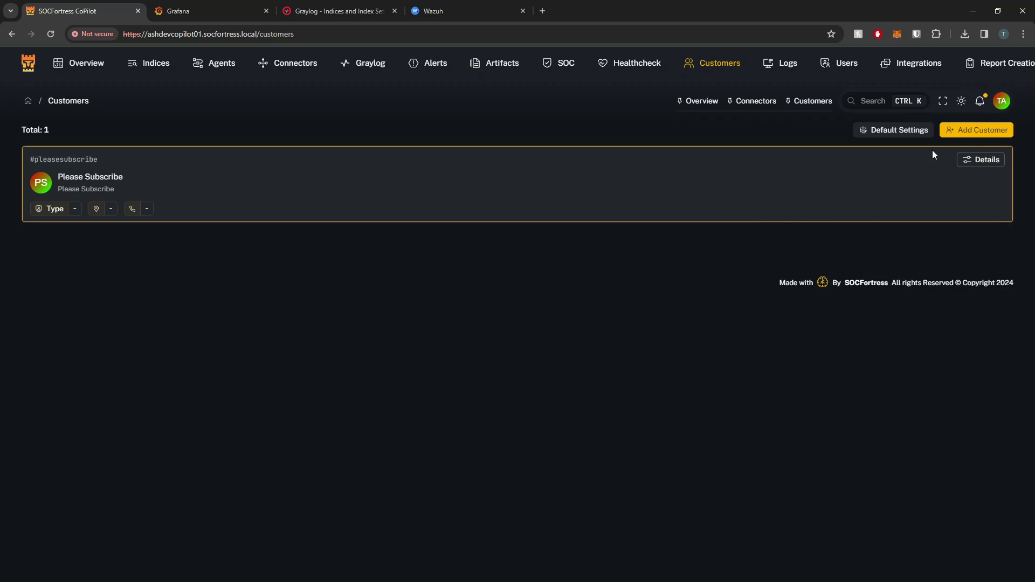
- Open the Please Subscribe customer's details and start creating a provision for it
click(987, 165)
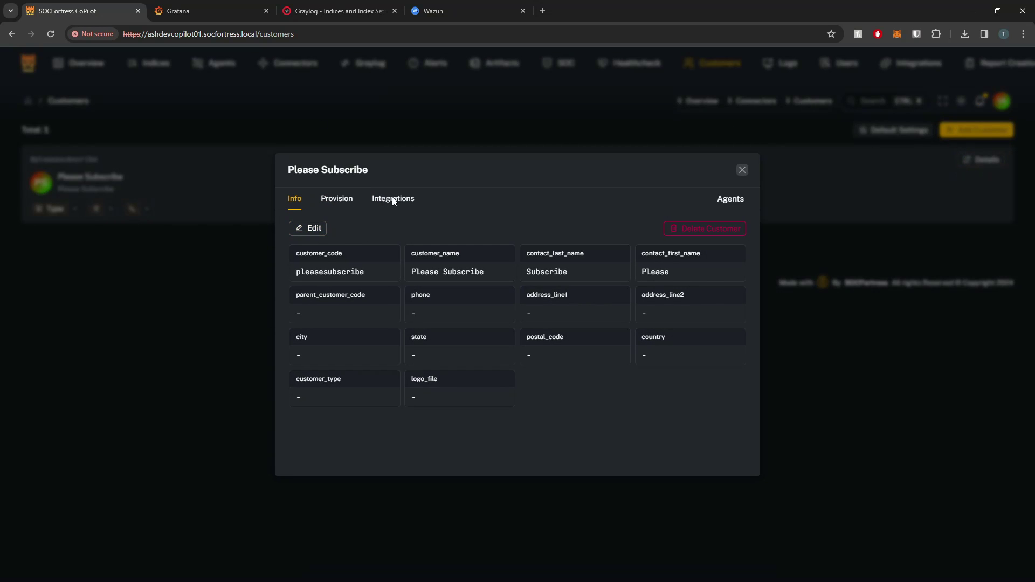
click(335, 200)
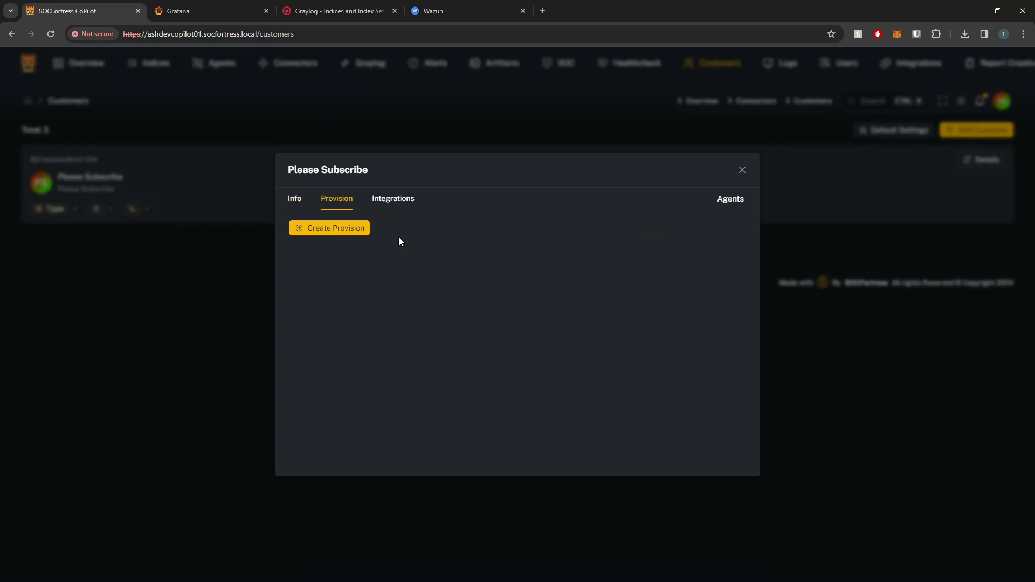
click(336, 229)
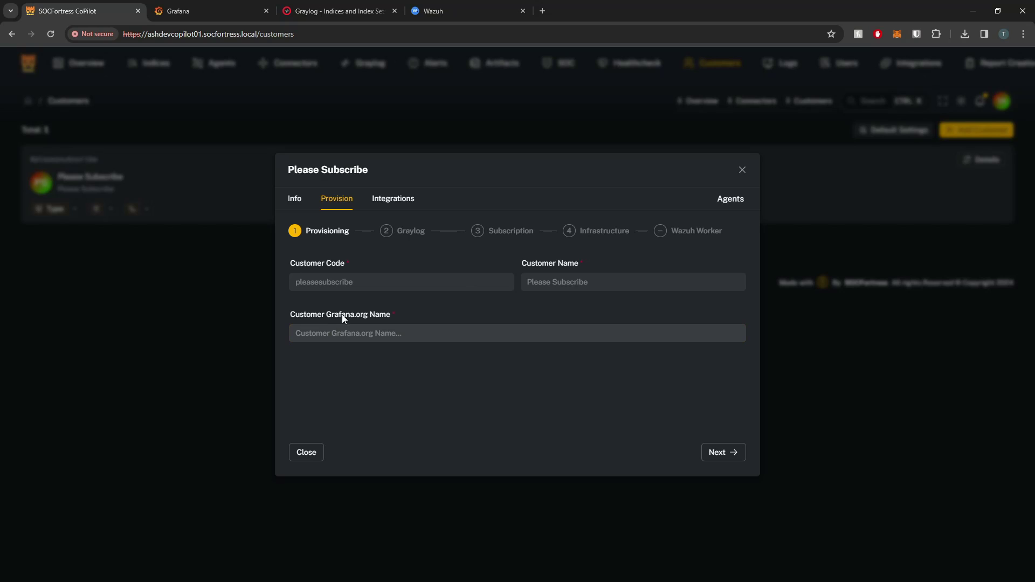
- Switch to Grafana and look through the list of existing organizations
drag(329, 315, 392, 316)
click(180, 11)
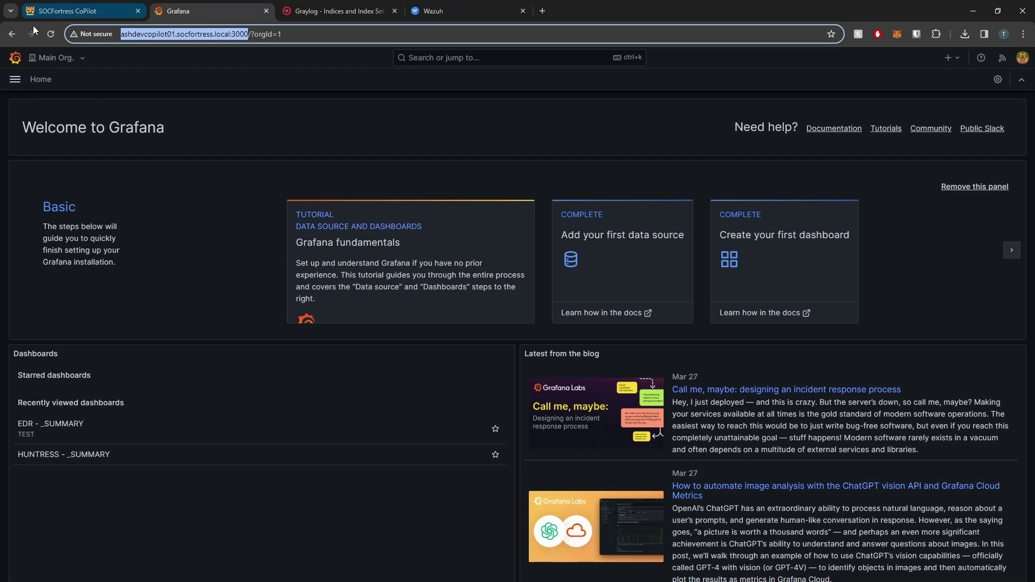
click(57, 58)
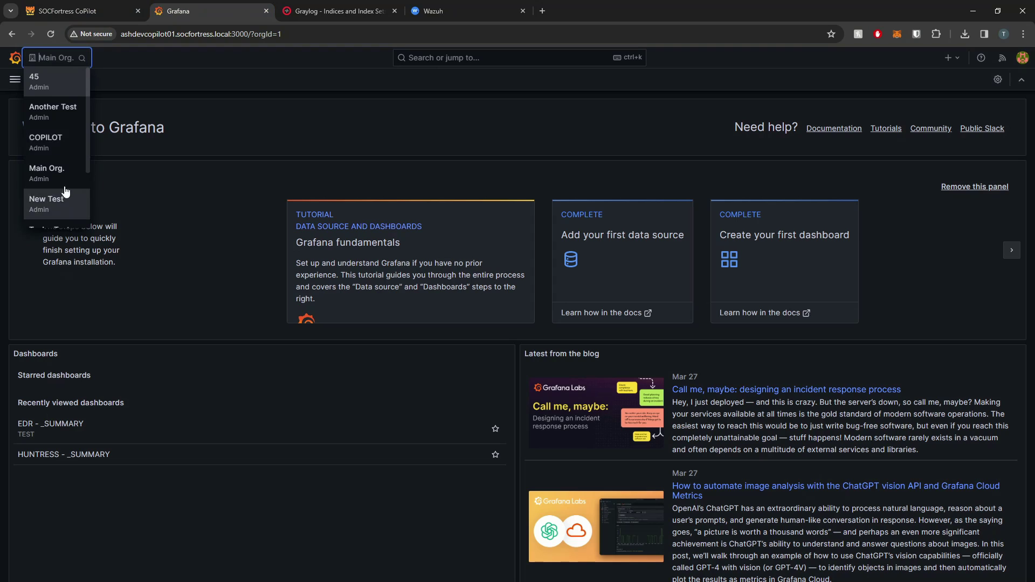
scroll(64, 169, down, 2)
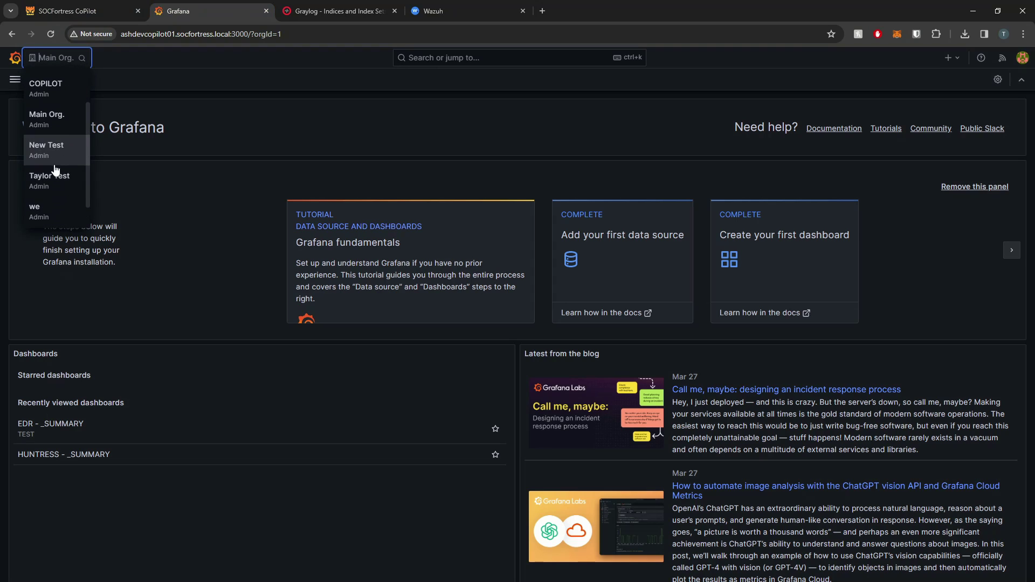
- Return to CoPilot, set the Customer Grafana.org Name to PLEASESUBSCRIBE and continue to the Graylog stage
click(76, 11)
click(345, 334)
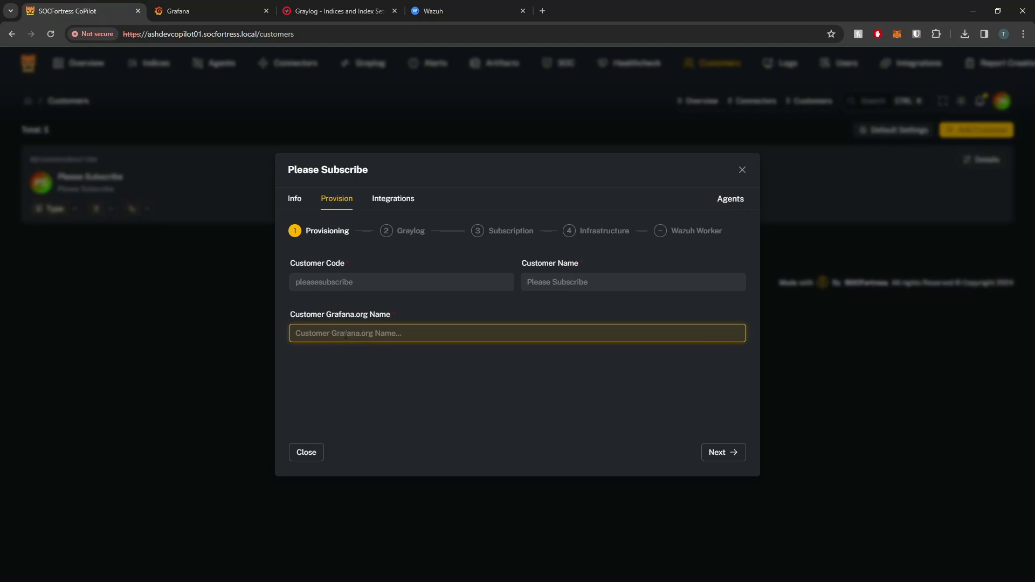
text(PLEASESUBSCRIBE)
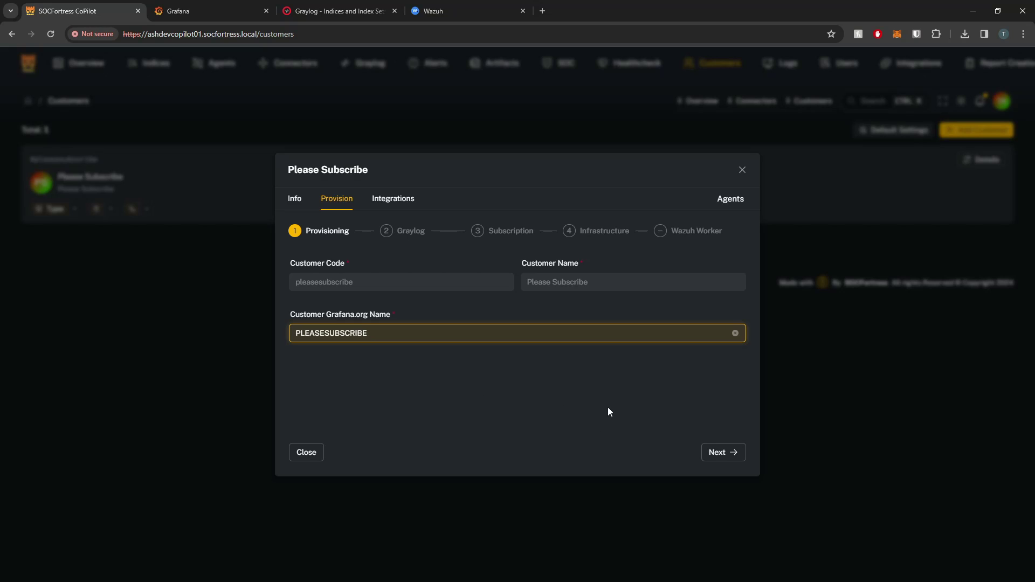
click(729, 458)
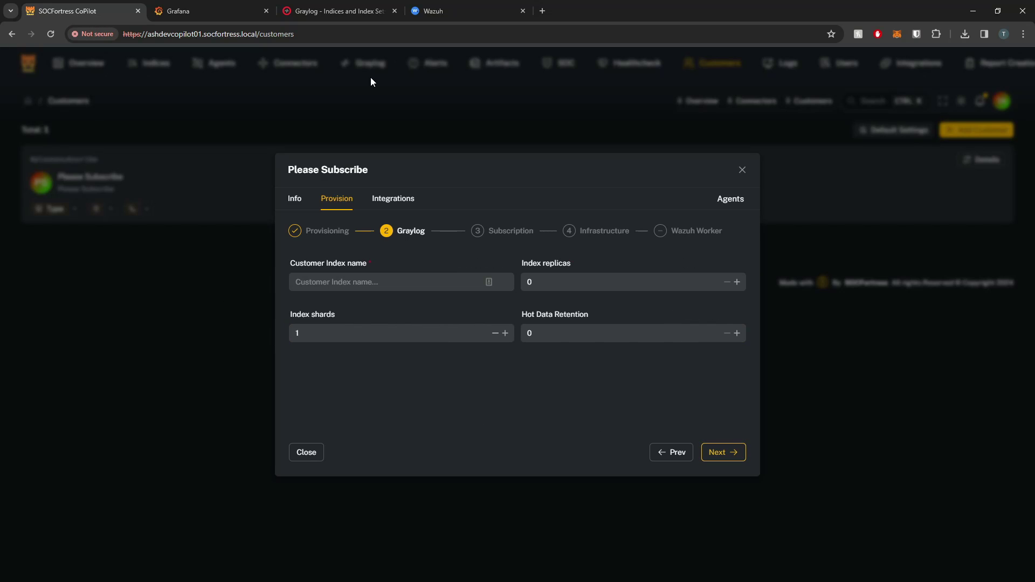
- Set the Customer Index name to wazuh-pleasesubscribe
click(402, 275)
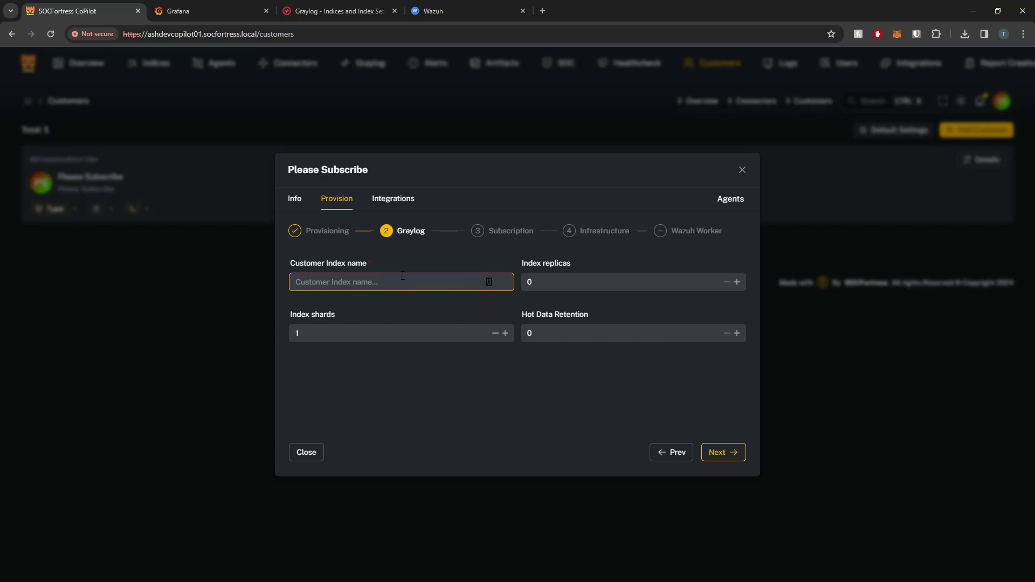
click(376, 281)
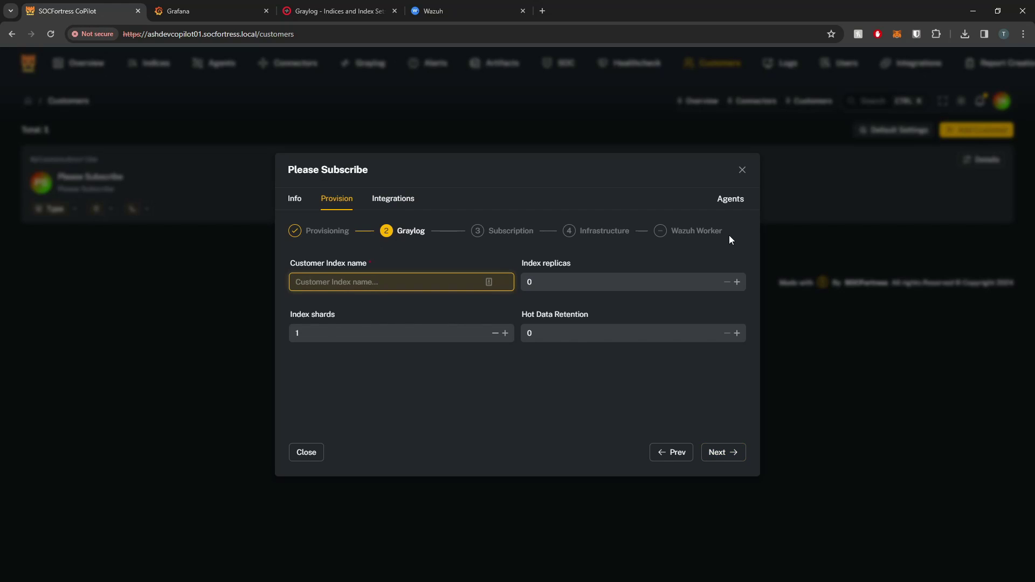
text(wazuh)
text(-pleasesubscribe)
key(ctrl+shift+Left)
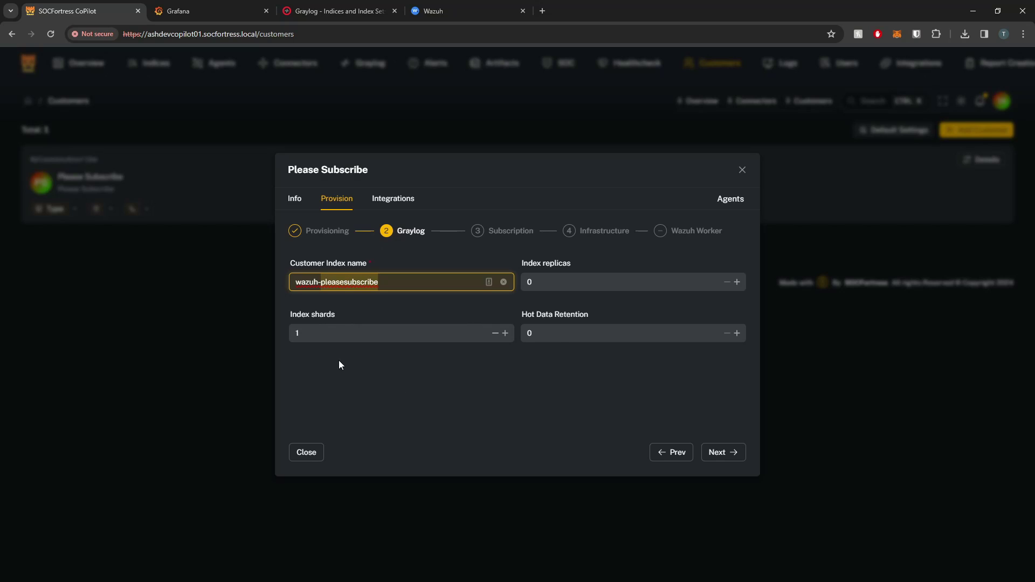
- Keep 0 index replicas and 1 index shard, set Hot Data Retention to 30 and continue to the Subscription stage
click(582, 282)
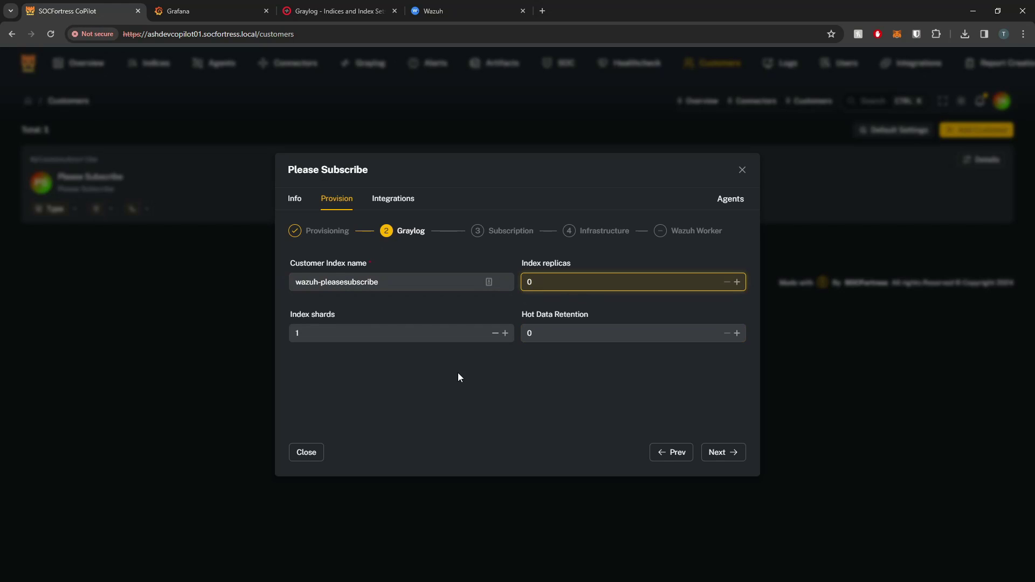
key(Tab)
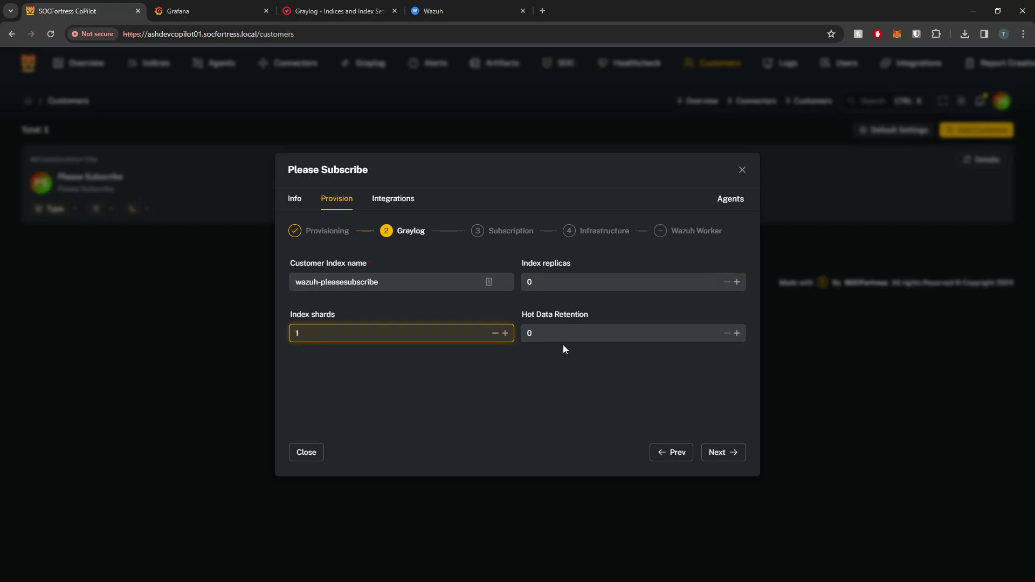
key(Tab)
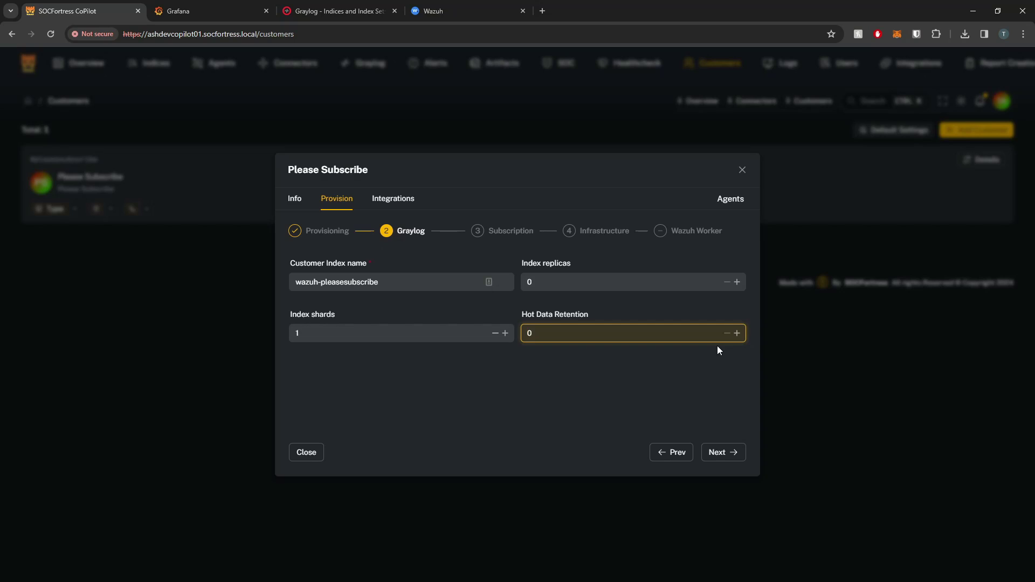
text(3)
click(733, 453)
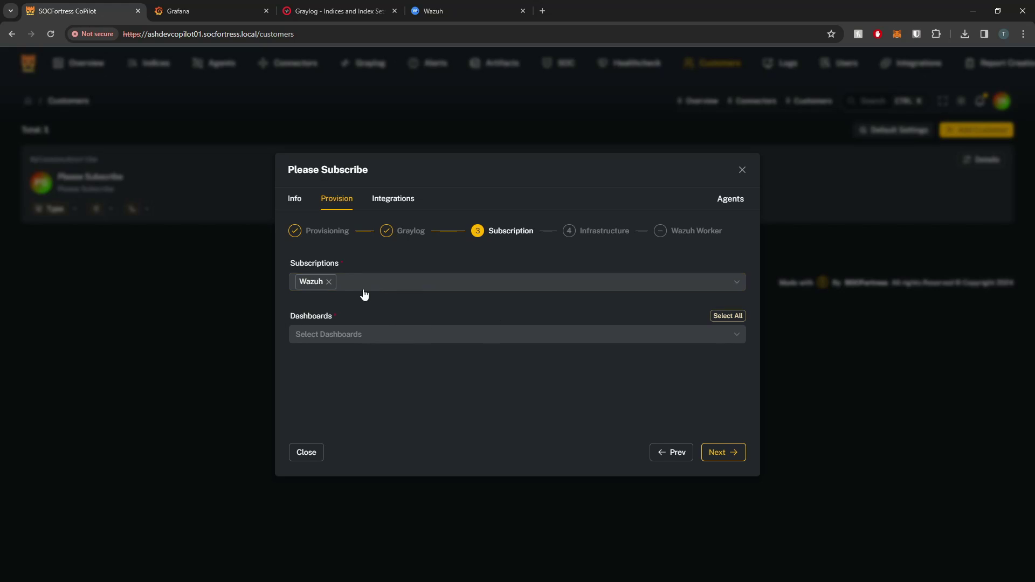
- Deselect the Wazuh subscription and select it again
click(426, 291)
click(316, 307)
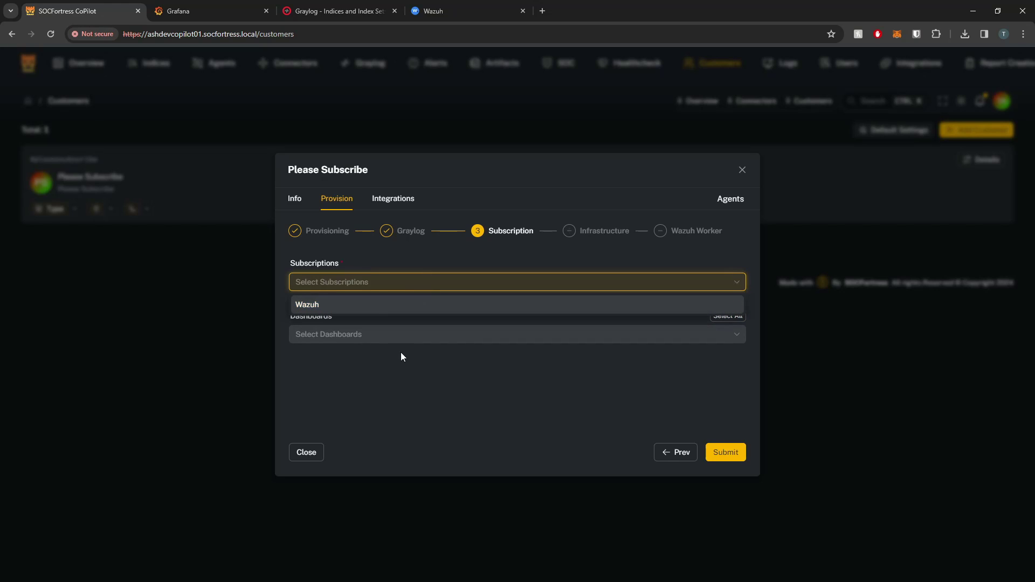
click(356, 307)
click(393, 367)
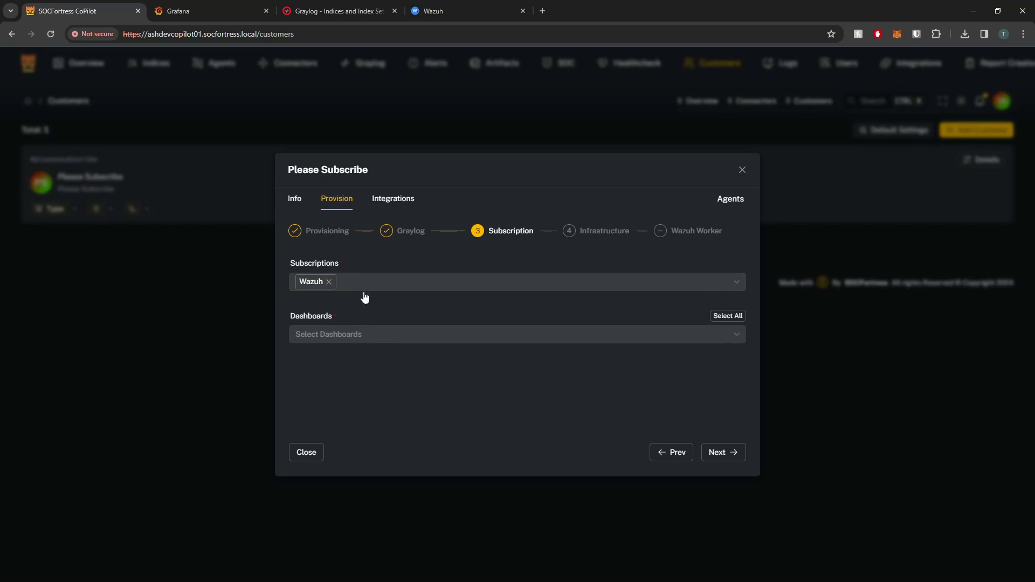
- Include all available dashboards and submit the provision with HA Proxy and Wazuh Worker deployment left off
click(450, 337)
scroll(496, 415, down, 5)
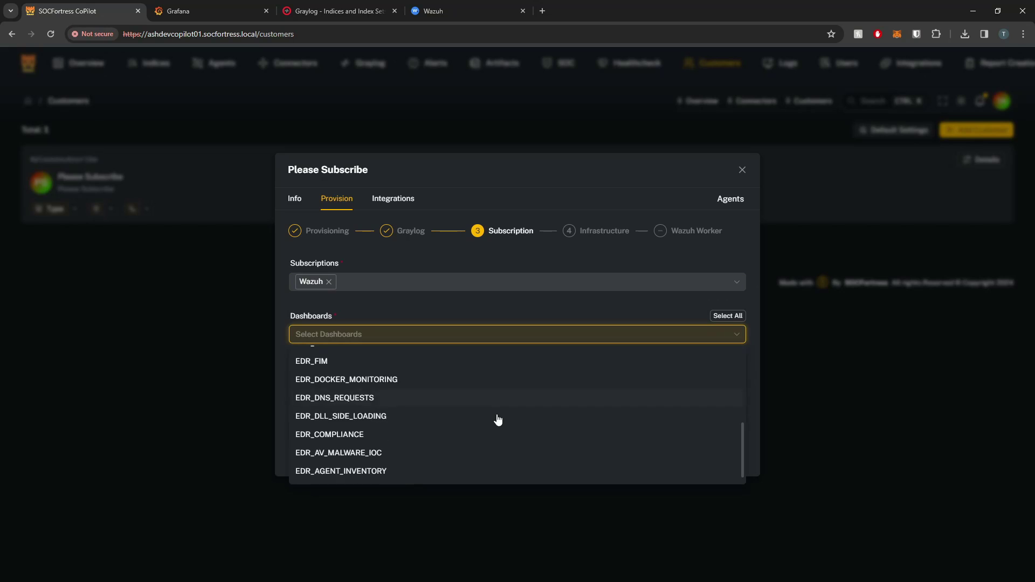
scroll(507, 413, up, 5)
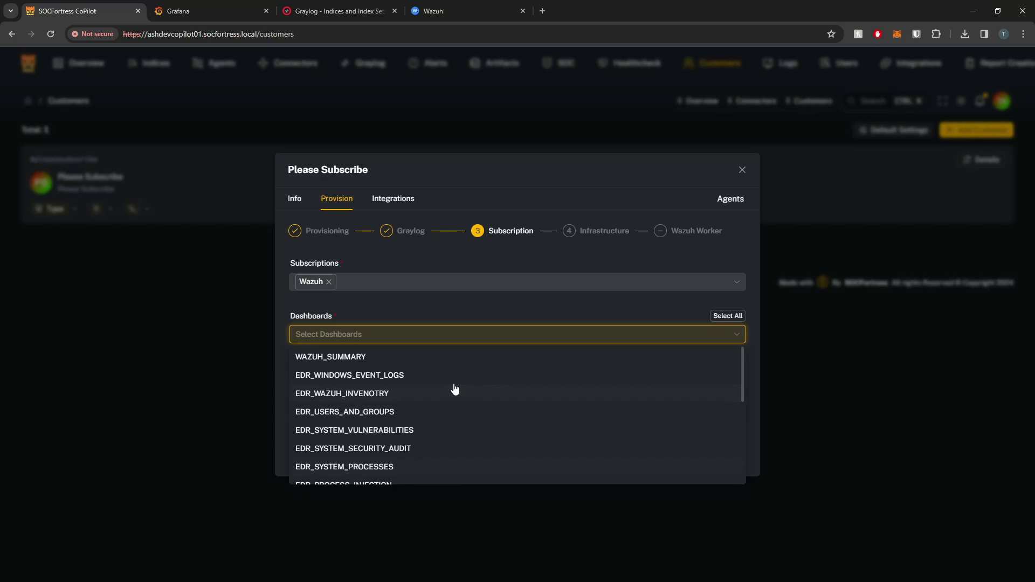
scroll(464, 387, down, 5)
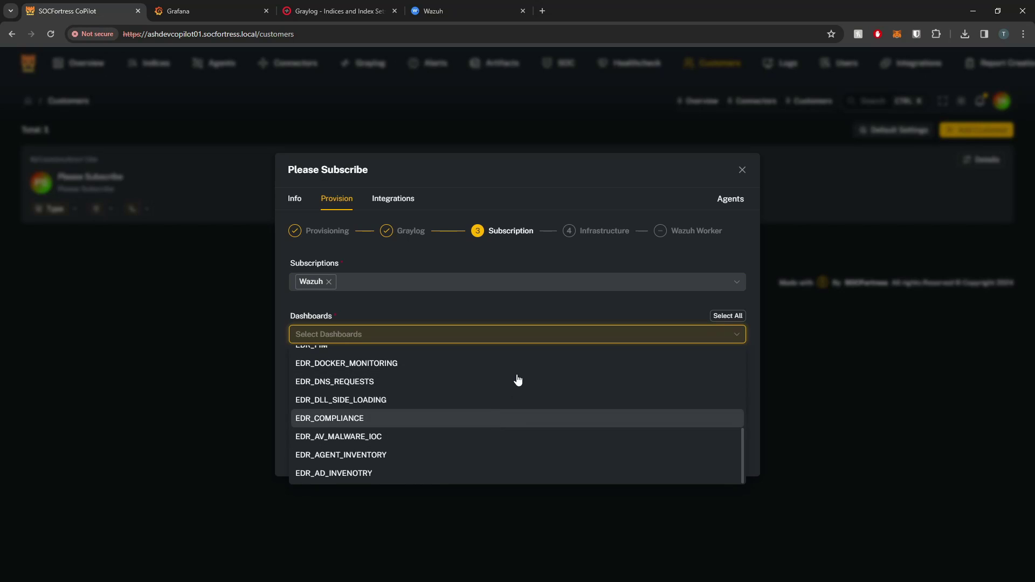
scroll(478, 415, up, 5)
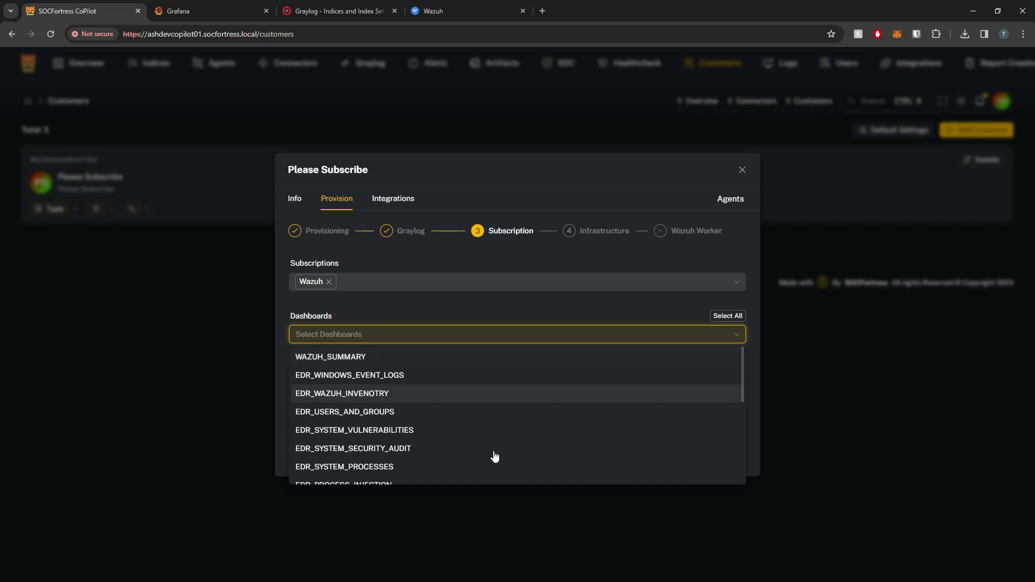
click(728, 317)
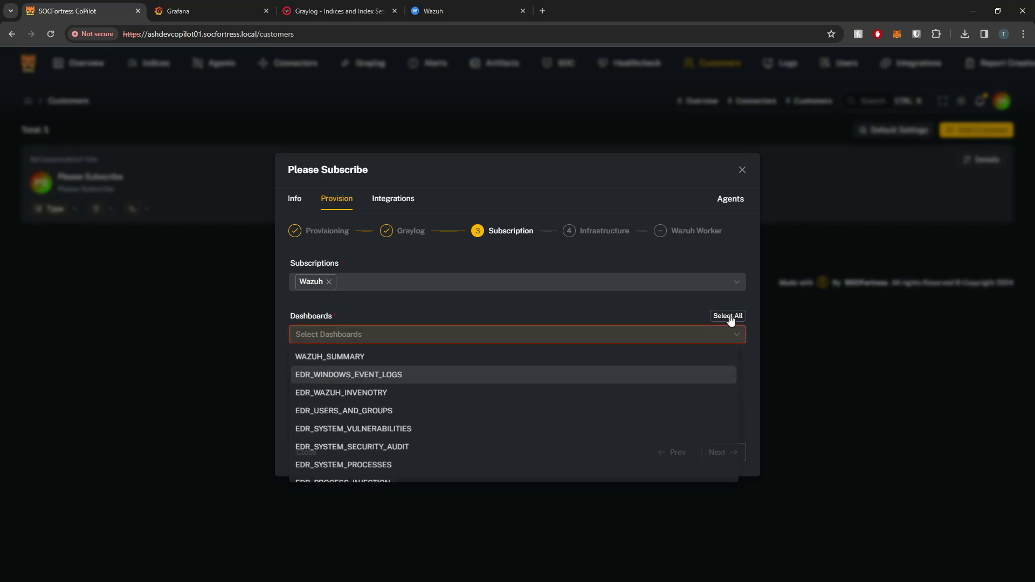
click(730, 317)
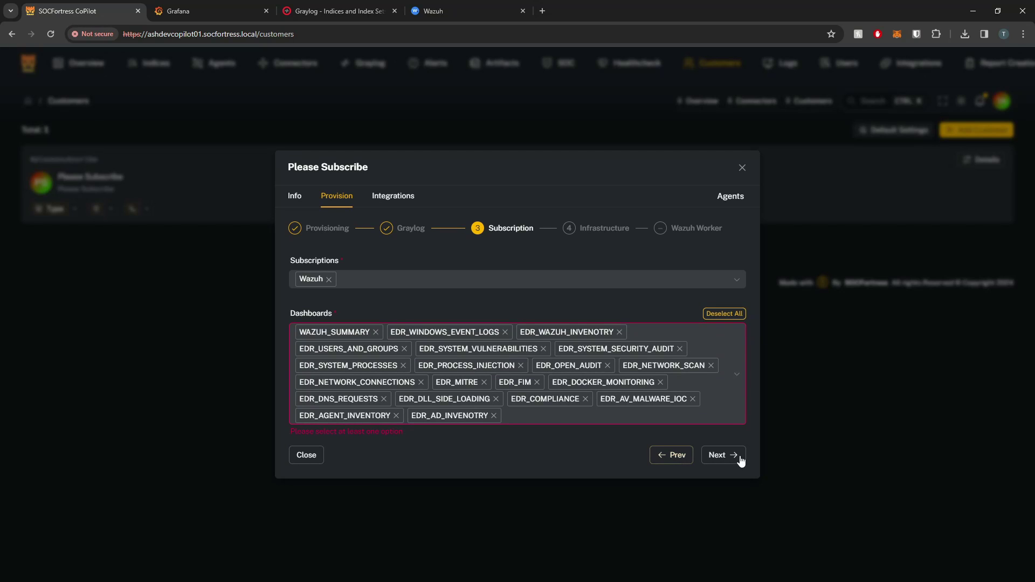
click(722, 455)
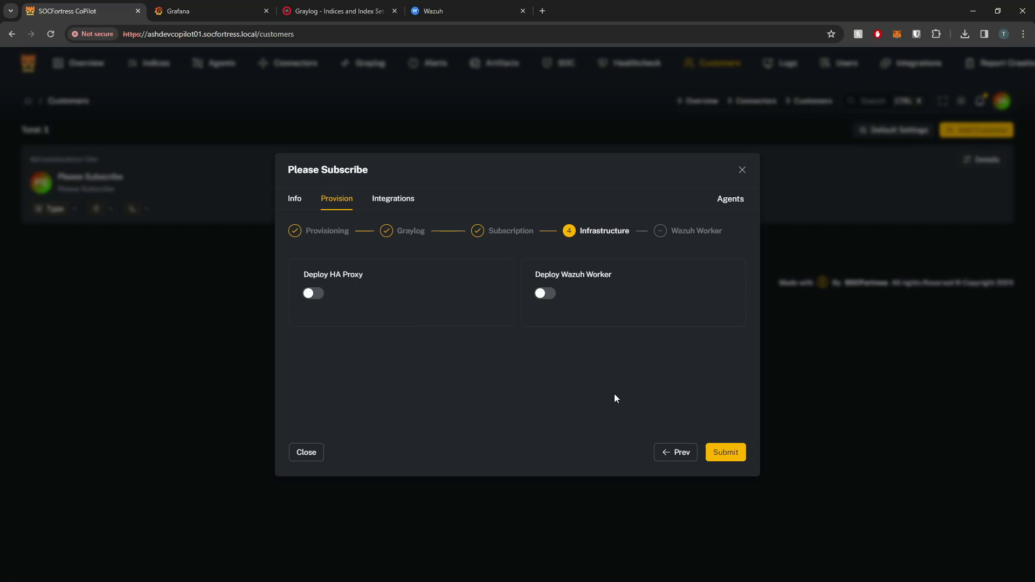
click(732, 455)
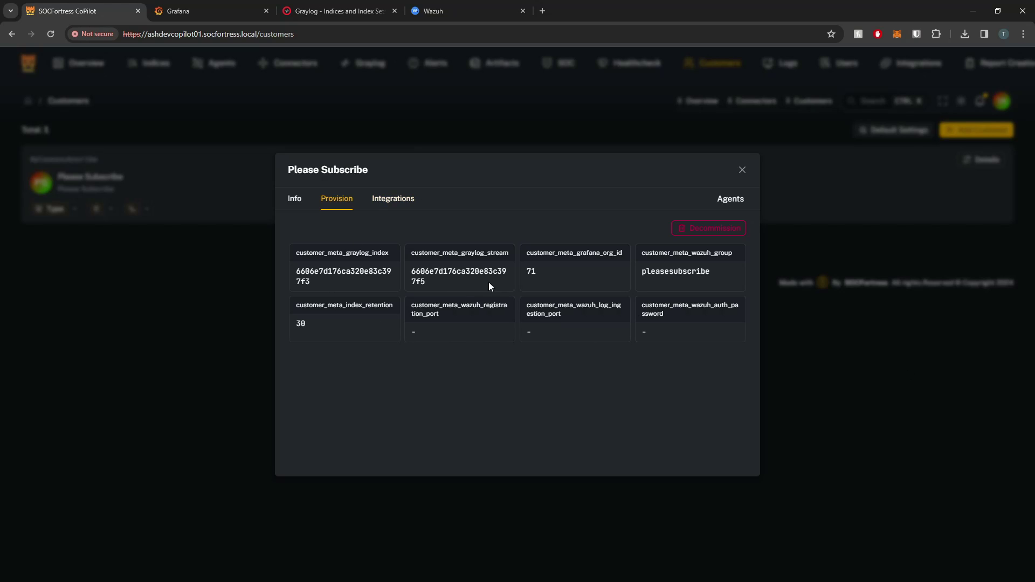
- Review the provisioned customer's Graylog index, Graylog stream and Grafana organization ID values
drag(333, 280, 296, 273)
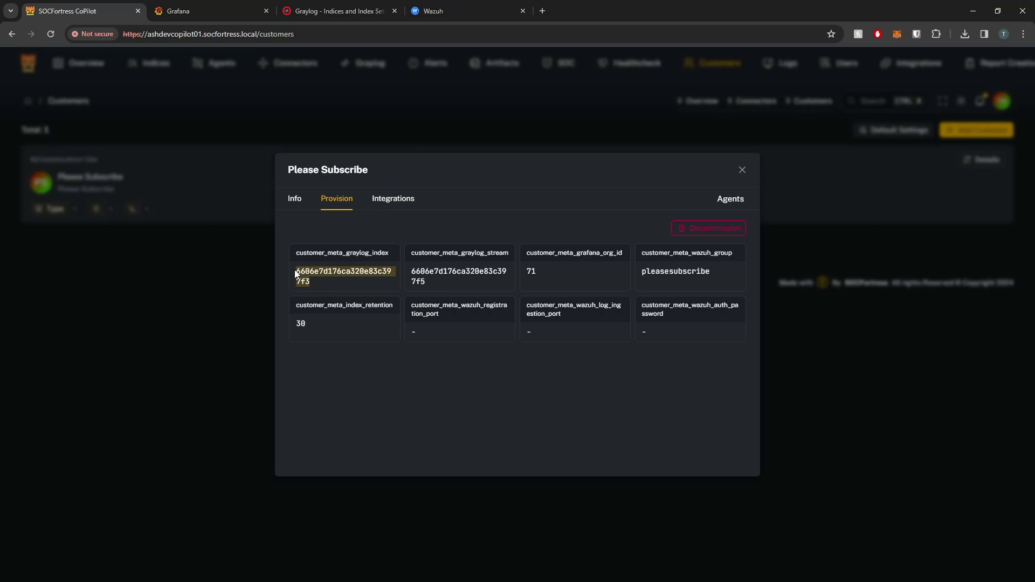
drag(467, 289, 375, 261)
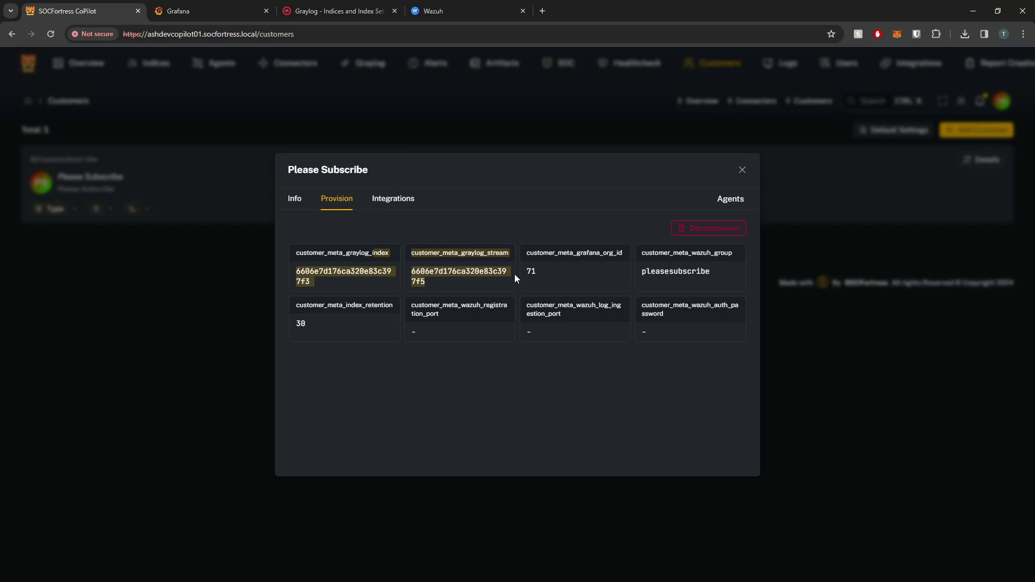
click(575, 291)
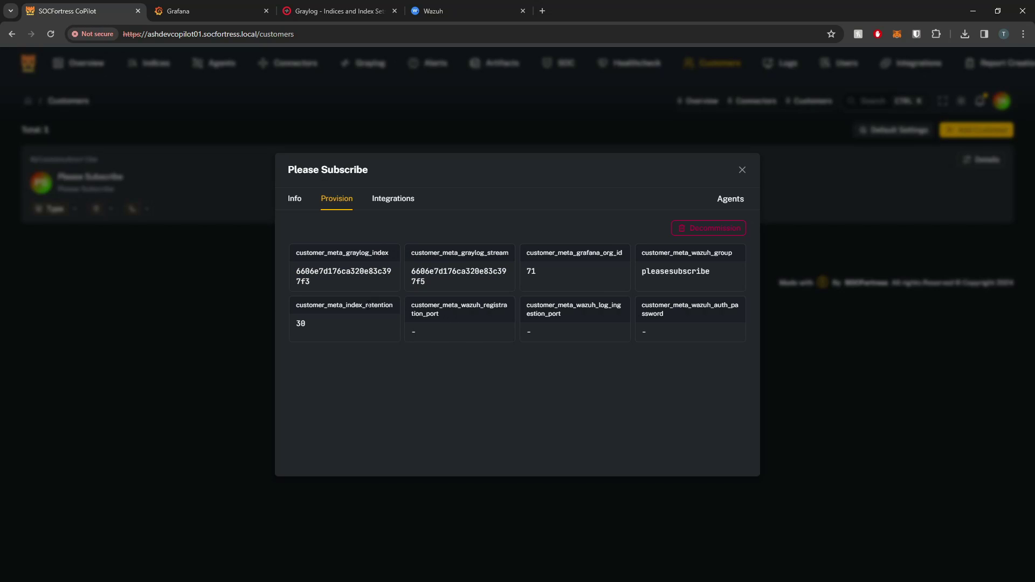
- Switch to Graylog and examine the Please Subscribe - Wazuh EDR EVENTS index set's prefix, rotation period and maximum number of indices
click(339, 10)
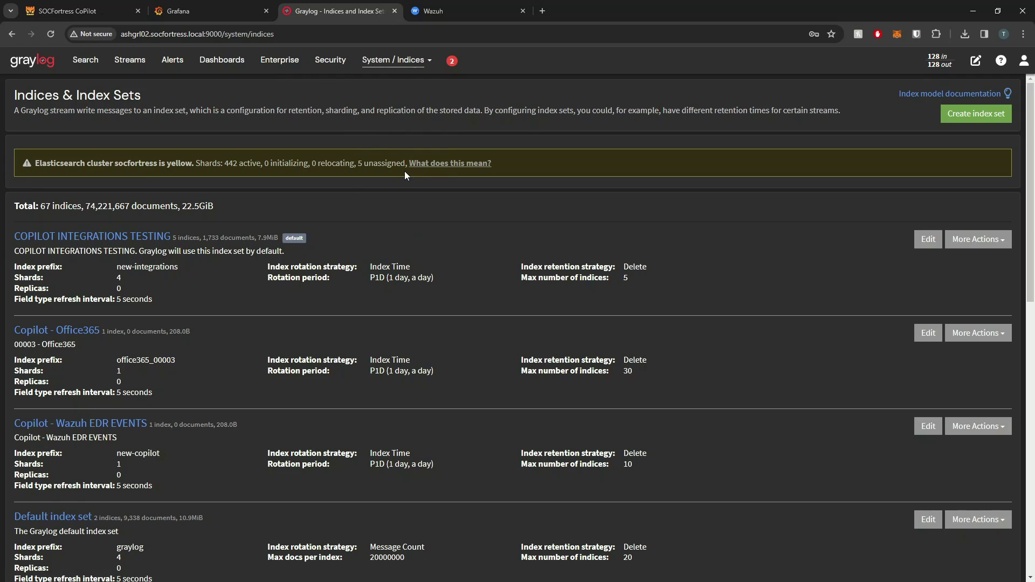
scroll(170, 190, down, 10)
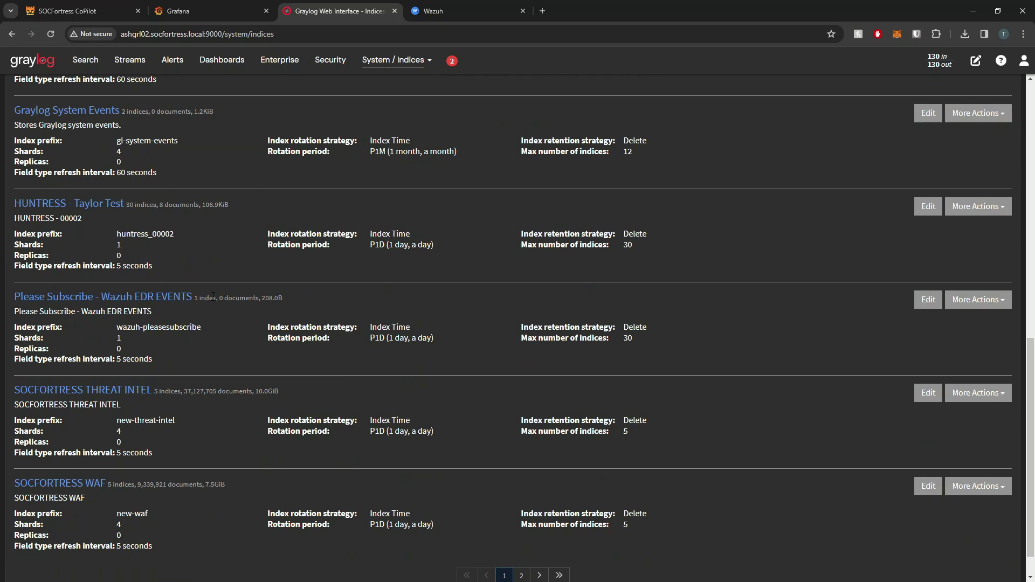
drag(216, 298, 204, 328)
click(118, 326)
drag(369, 338, 434, 338)
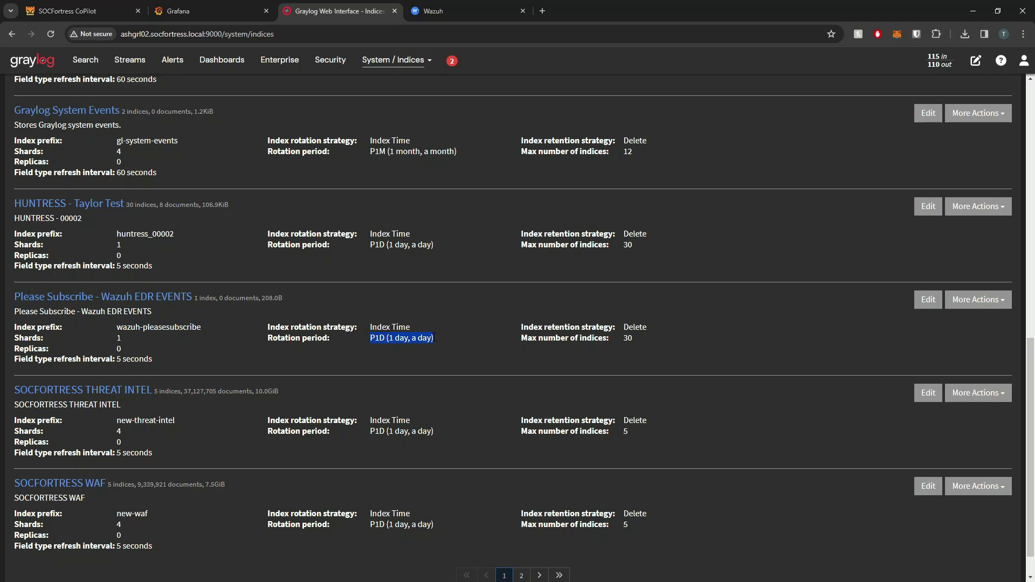
double_click(644, 338)
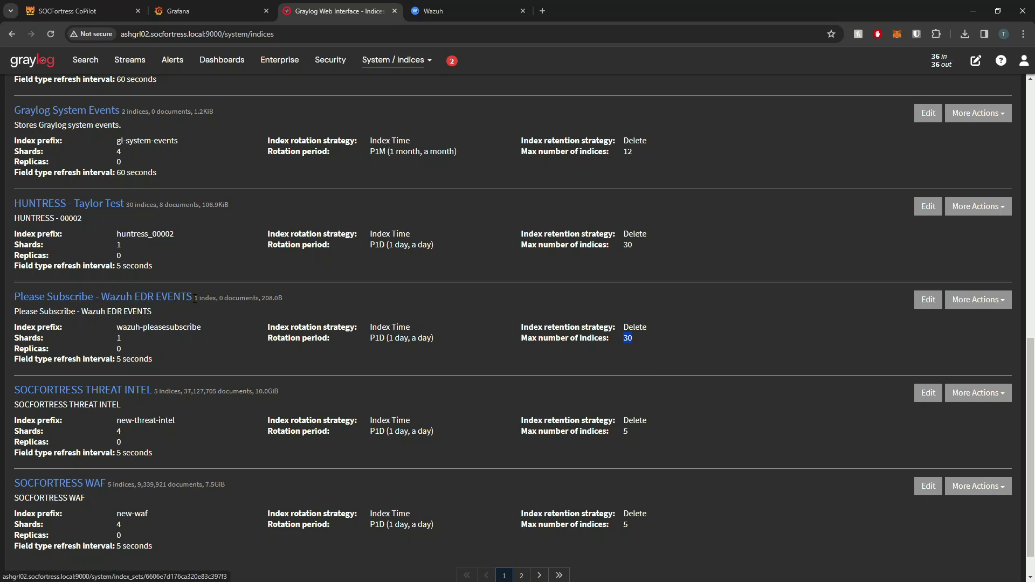
- Find the Please Subscribe - Wazuh EDR EVENTS stream in Graylog and inspect its stream rules
click(130, 60)
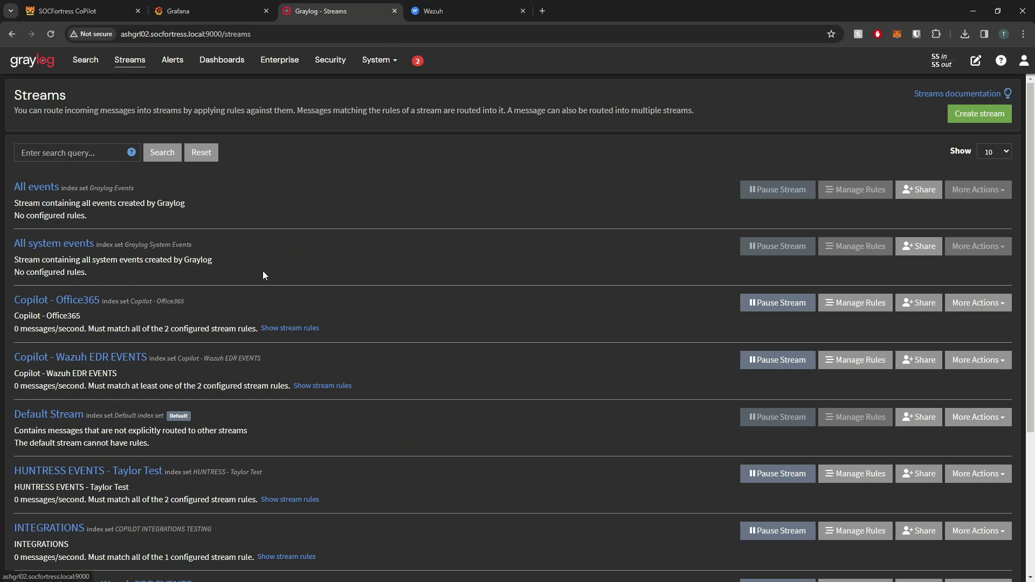
scroll(263, 270, down, 4)
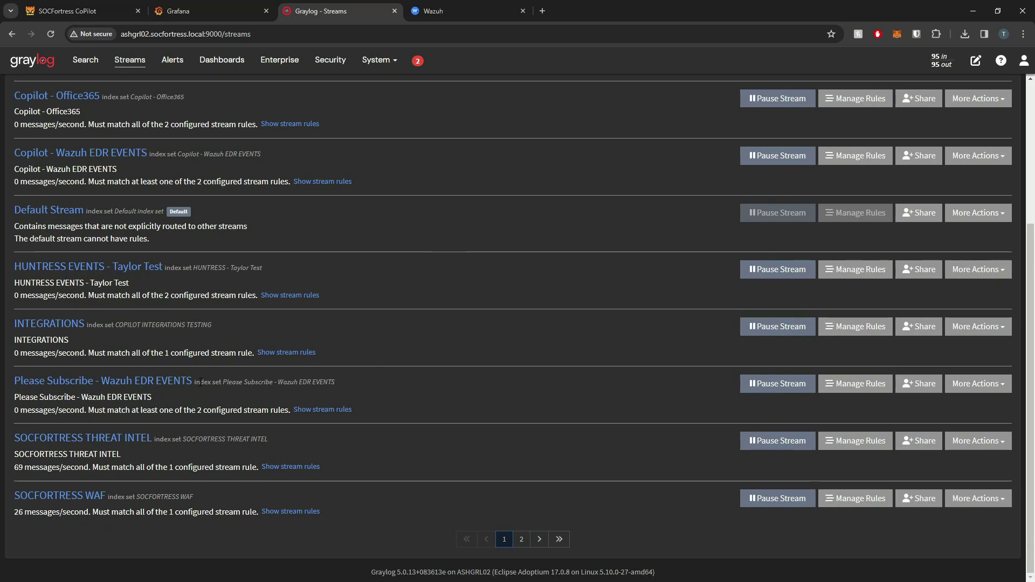
drag(200, 383, 7, 387)
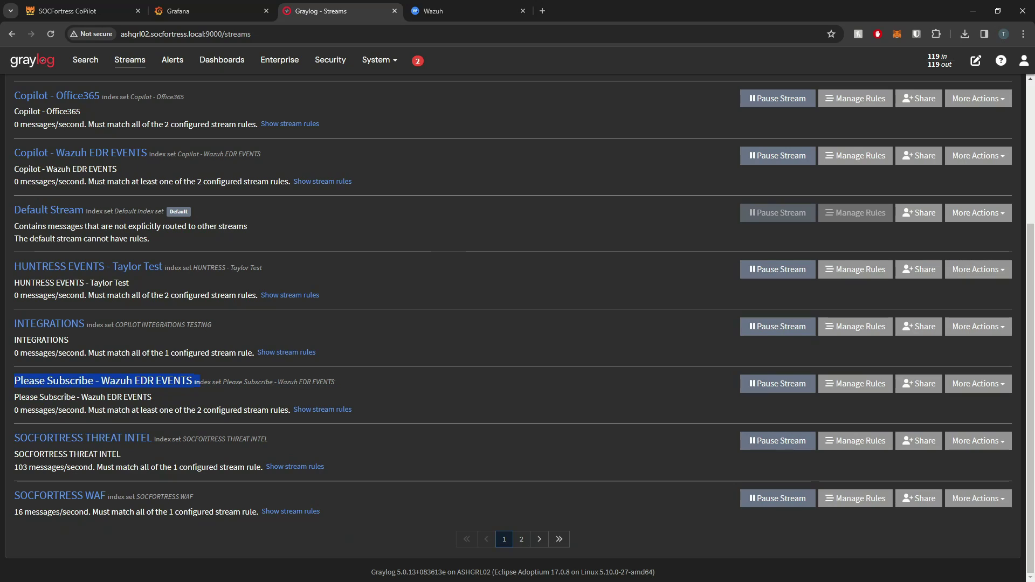
click(319, 410)
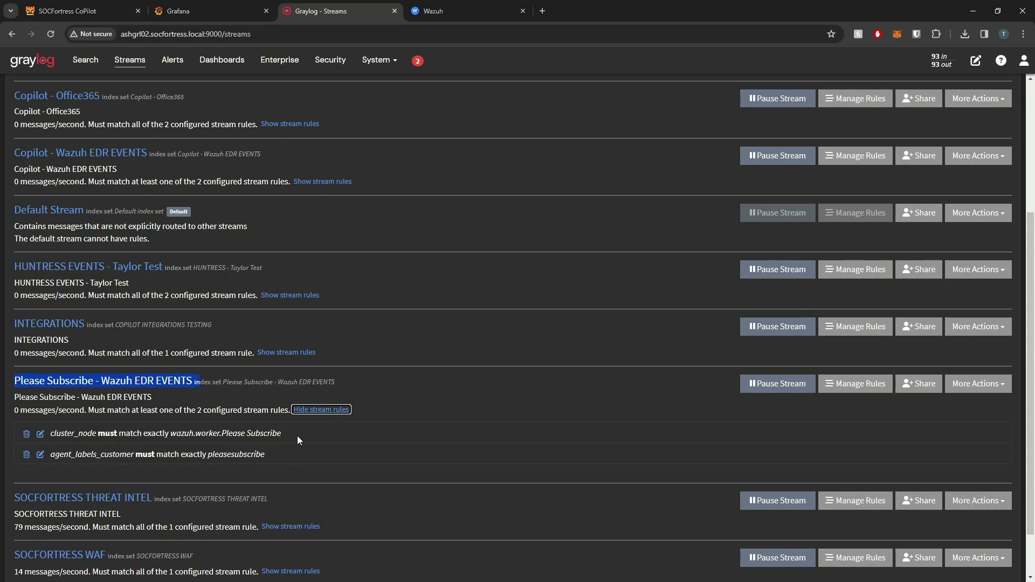
drag(286, 436, 48, 436)
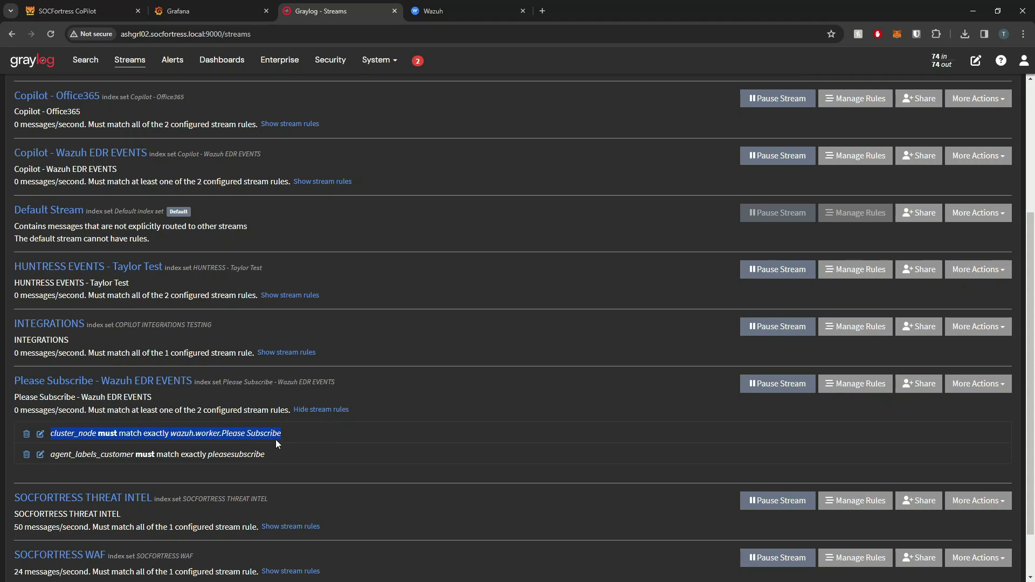
- Examine the agent_labels_customer rule and its match value in the Please Subscribe - Wazuh EDR EVENTS stream
scroll(273, 415, down, 2)
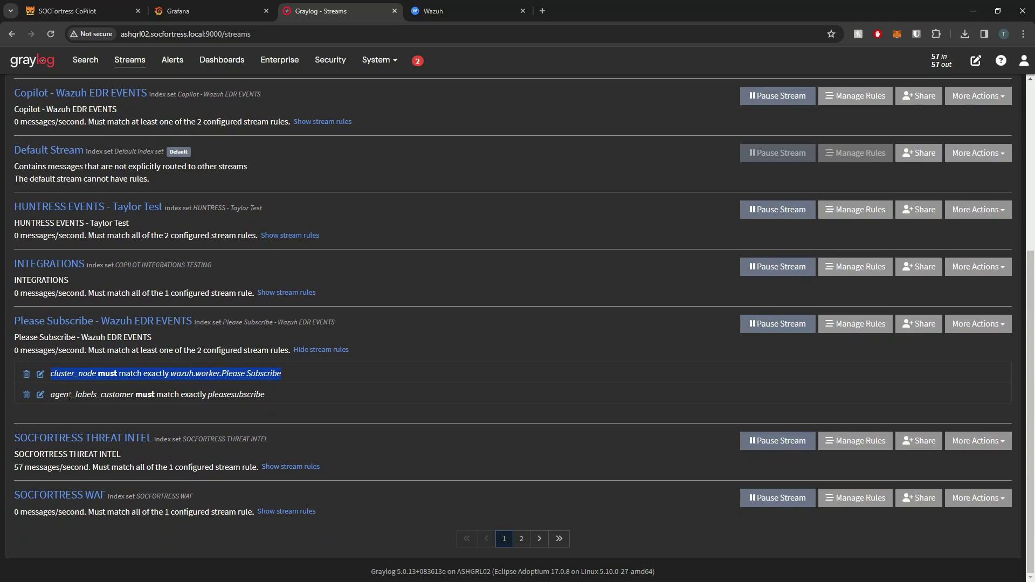
drag(54, 395, 262, 399)
click(264, 400)
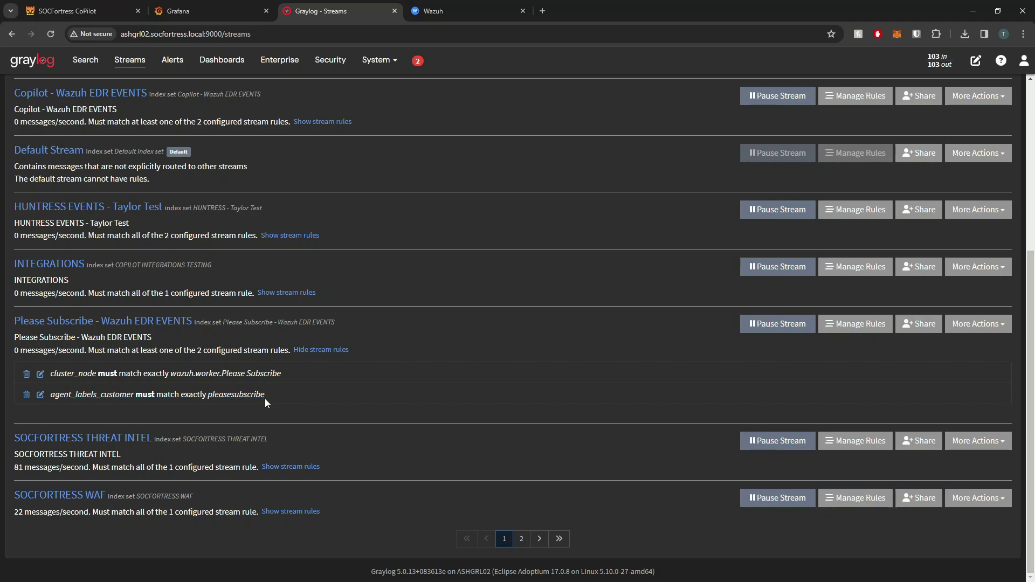
double_click(231, 396)
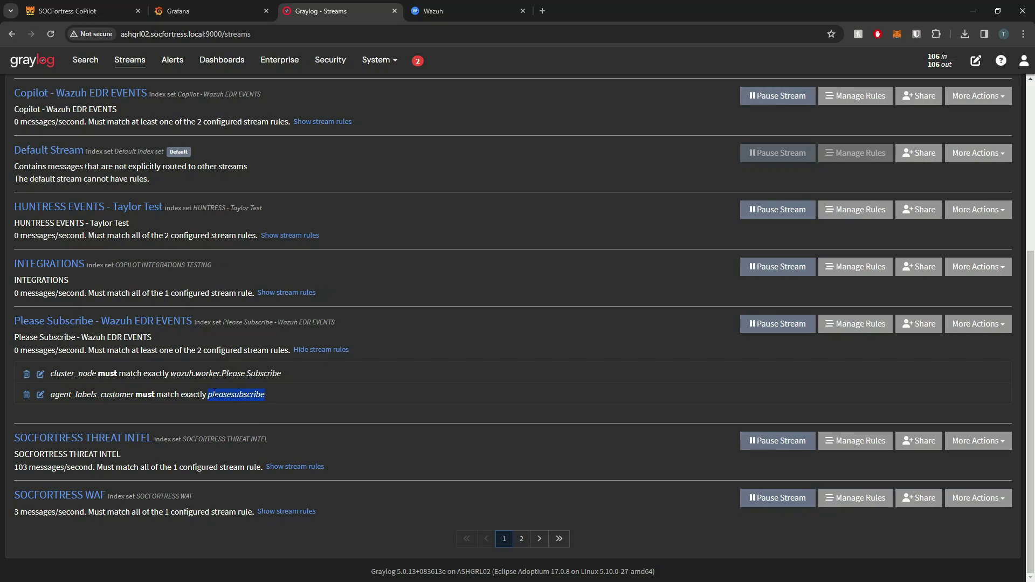
- Switch to Wazuh and inspect the customer label in the Linux_pleasesubscribe group's agent.conf, then return to the group list
key(ctrl+Tab)
click(303, 181)
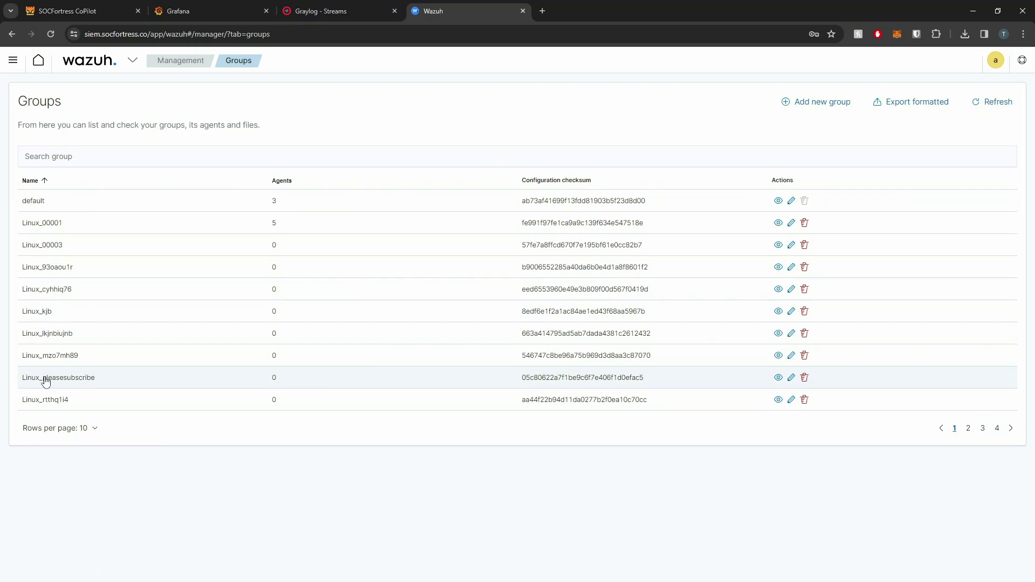
click(791, 377)
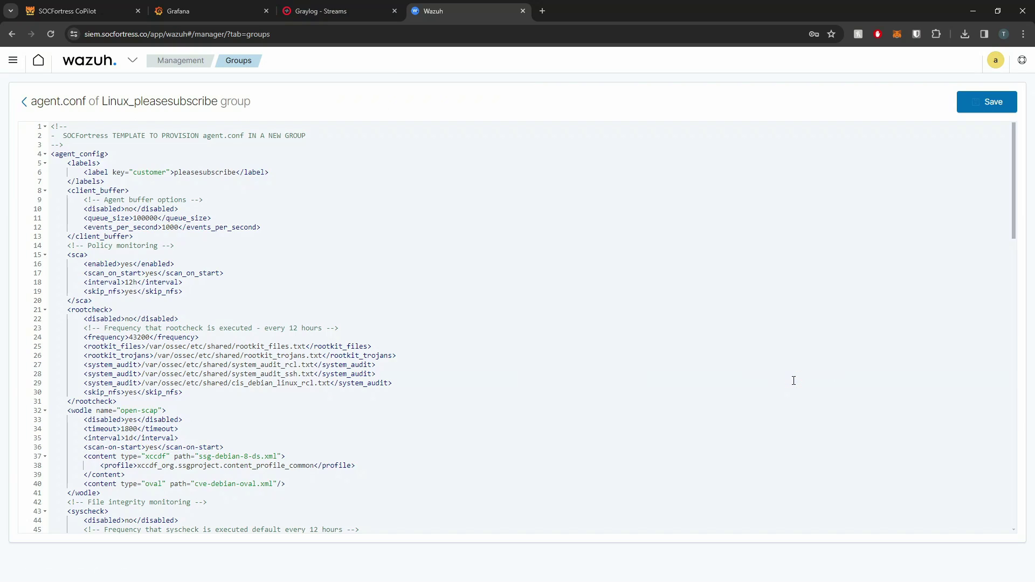
double_click(199, 171)
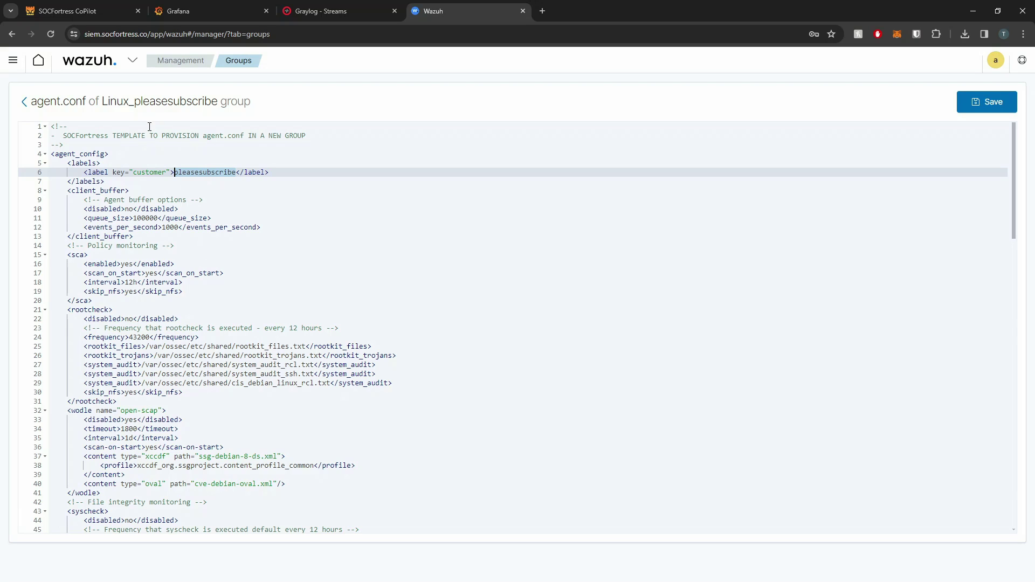
drag(108, 101, 197, 101)
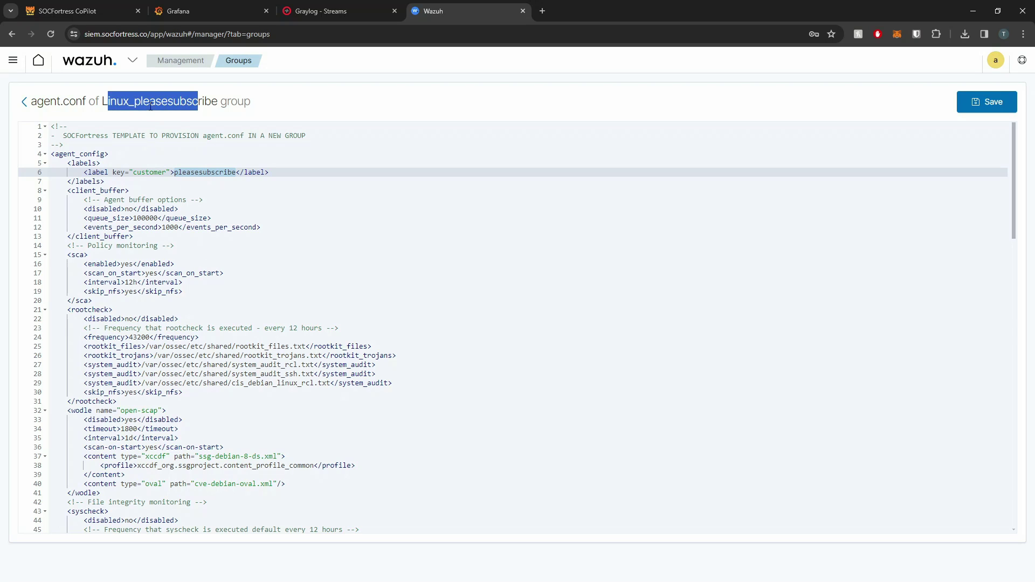
click(25, 102)
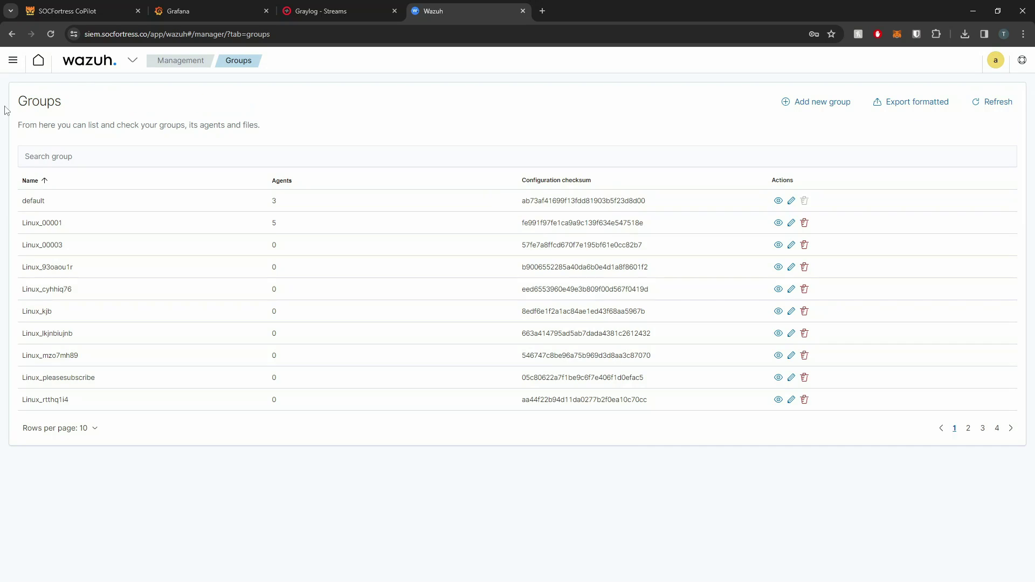
- Search the Wazuh groups for pleasesubscribe and inspect the customer label in the Windows_pleasesubscribe group's agent.conf
click(291, 151)
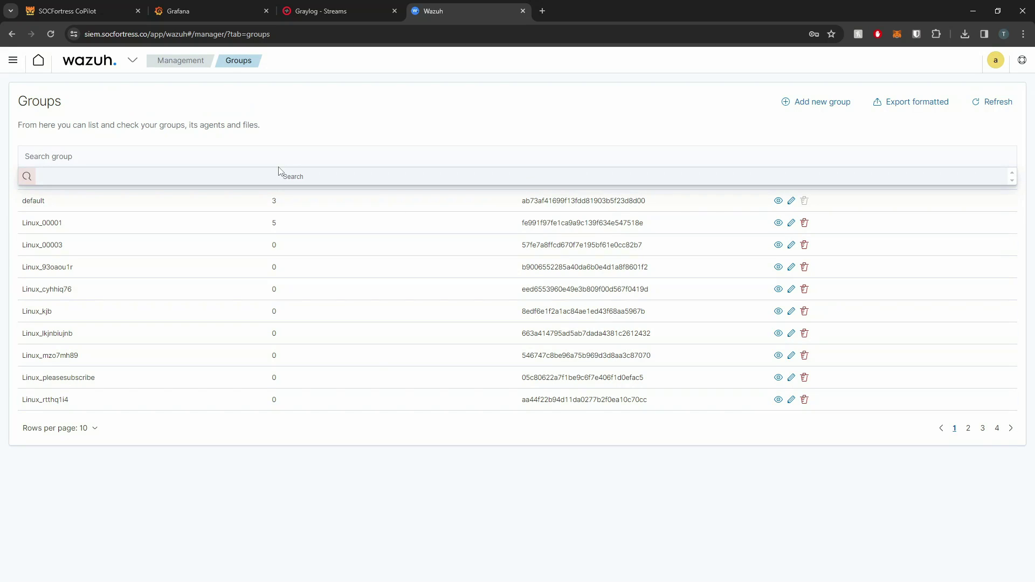
click(277, 163)
text(ple)
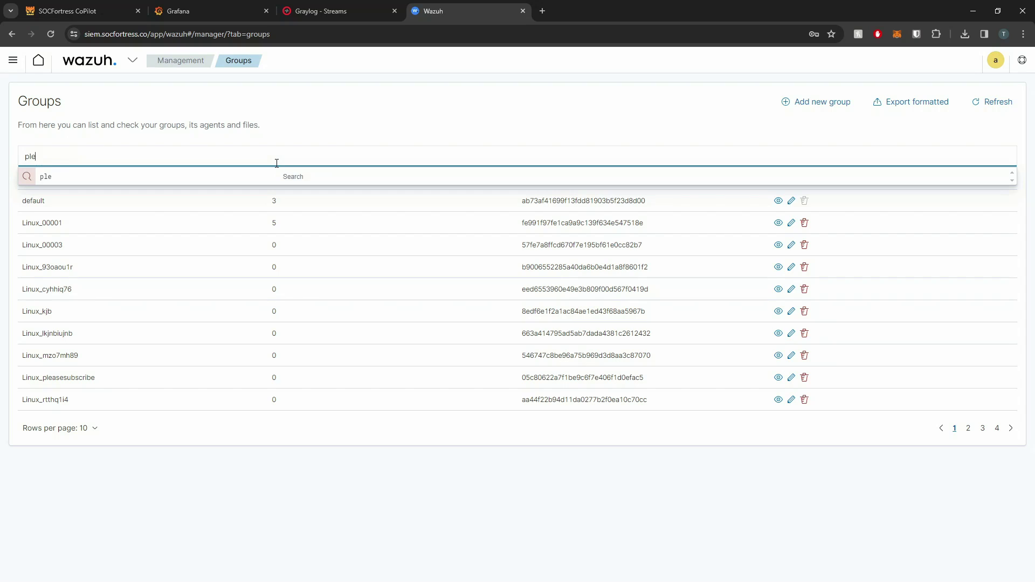
text(asesubscribe)
key(Return)
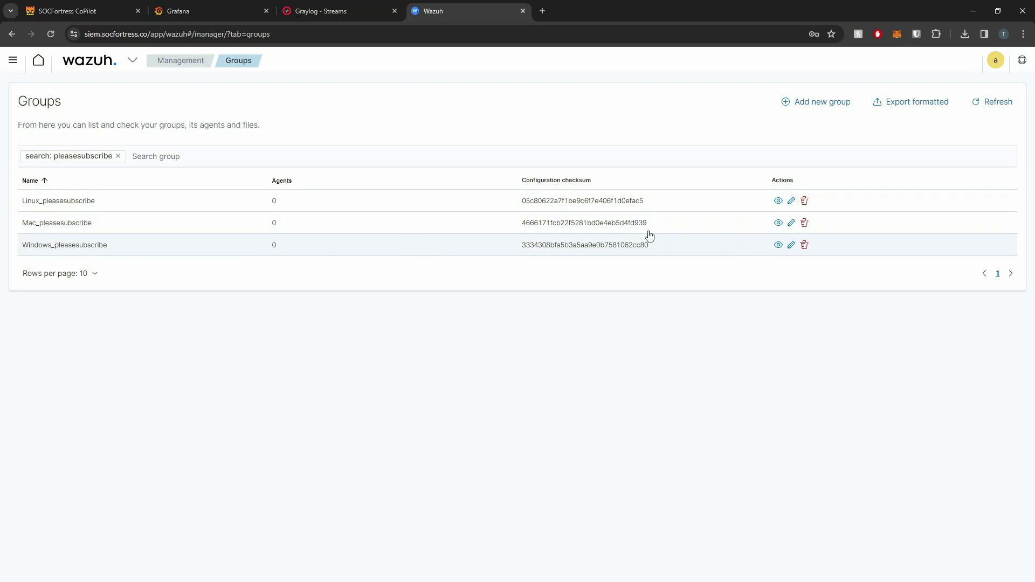
click(790, 245)
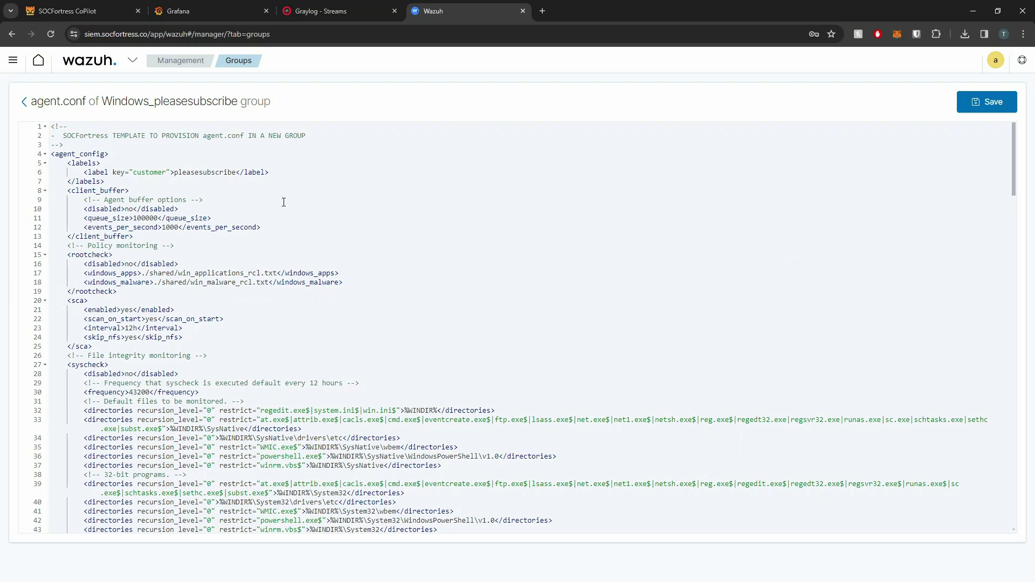
double_click(205, 172)
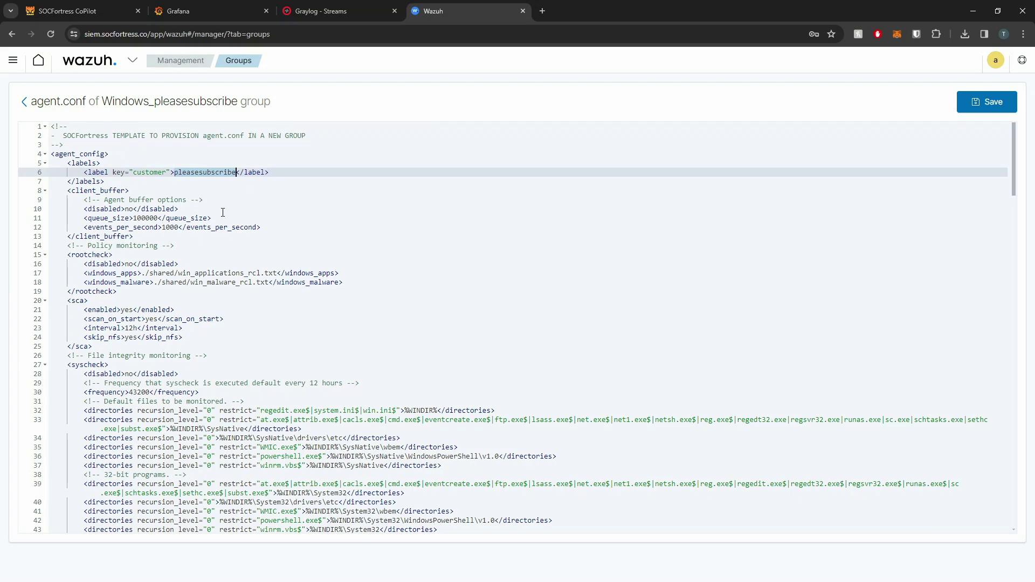
- Compare the agent_labels_customer rule of the Graylog stream with the customer label in the Windows_pleasesubscribe agent.conf
click(323, 11)
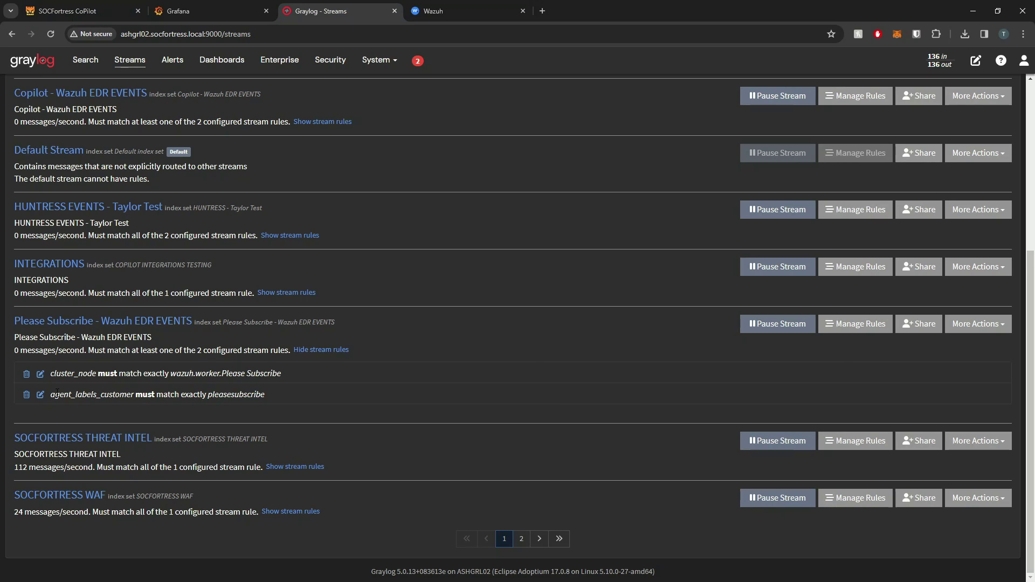
drag(53, 397, 256, 403)
double_click(255, 397)
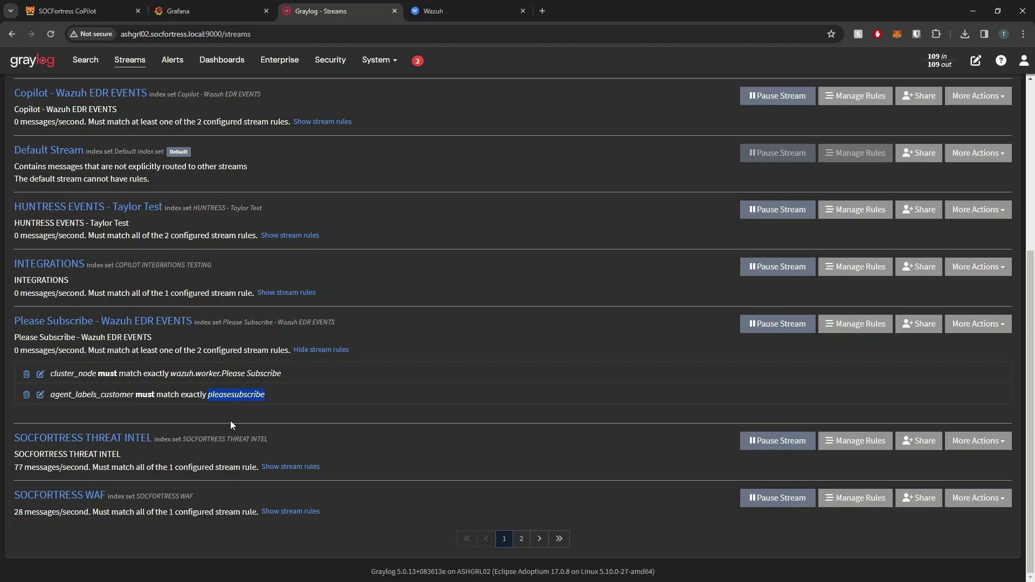
click(430, 11)
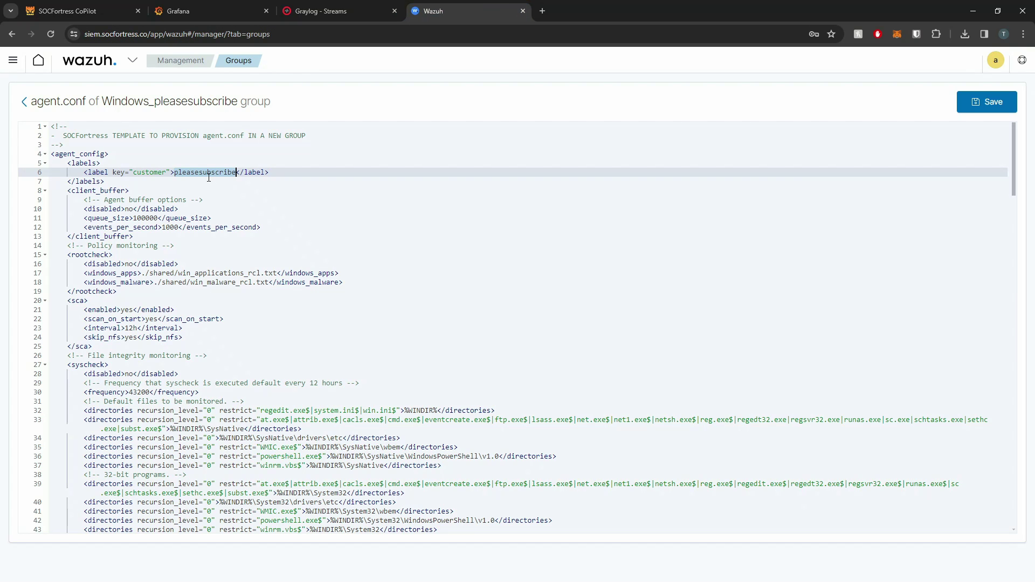
- Return to Graylog and review the Please Subscribe - Wazuh EDR EVENTS stream's edit settings, closing them without changes
click(92, 6)
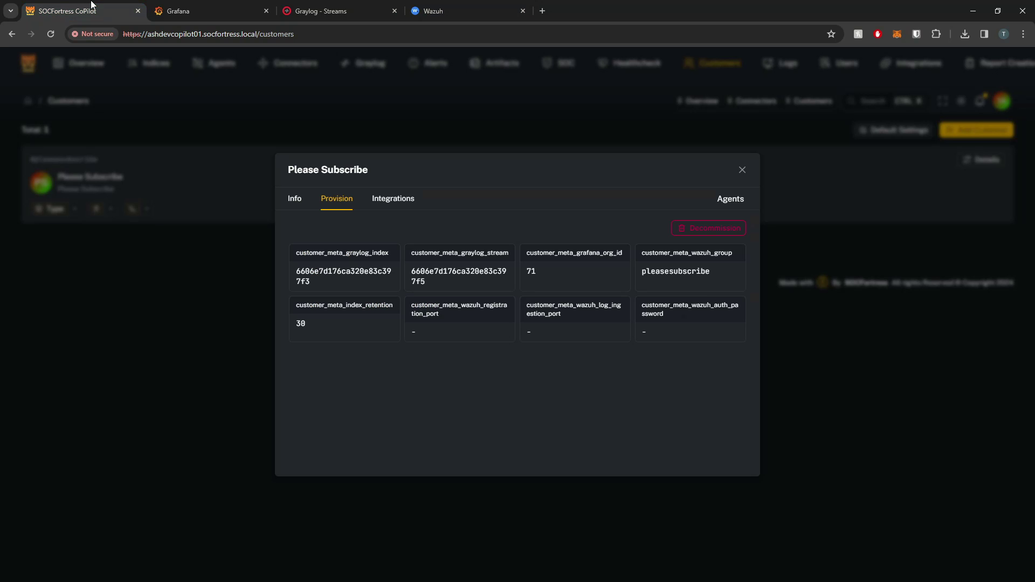
click(209, 9)
click(323, 11)
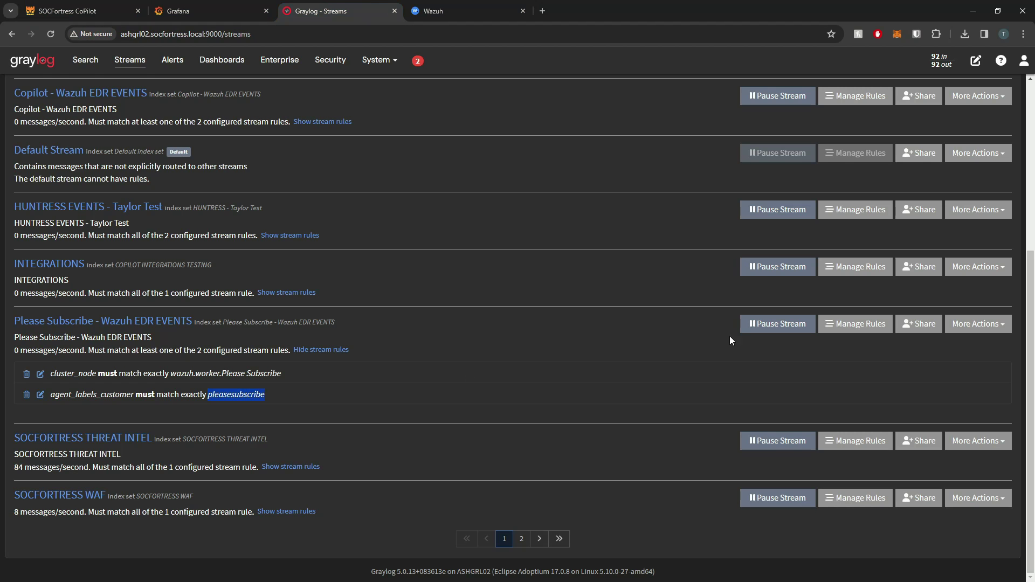
click(979, 324)
click(969, 344)
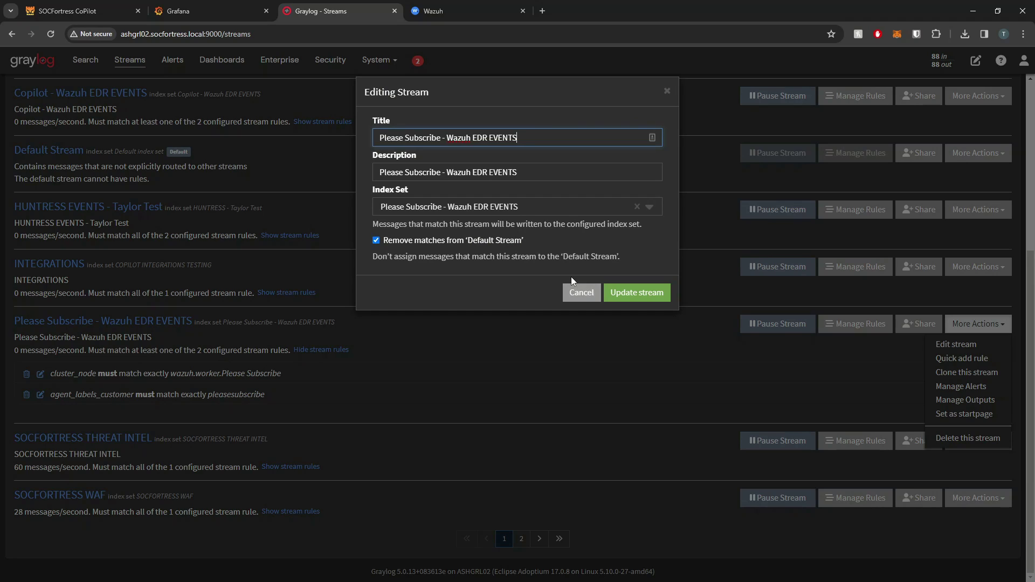
click(589, 298)
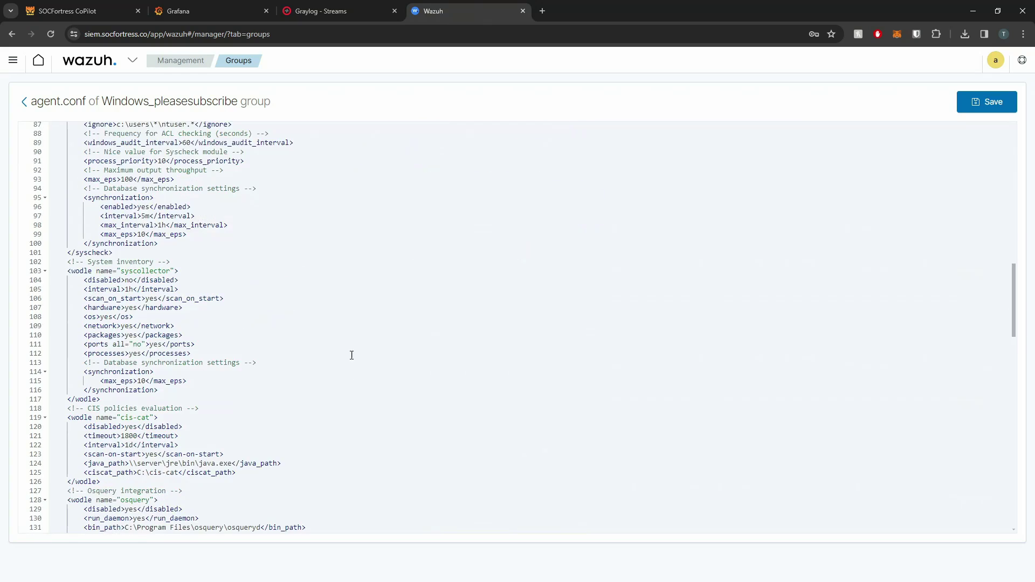
- Review the rest of the Windows_pleasesubscribe agent.conf in Wazuh, including its log analysis and command sections
scroll(348, 241, down, 10)
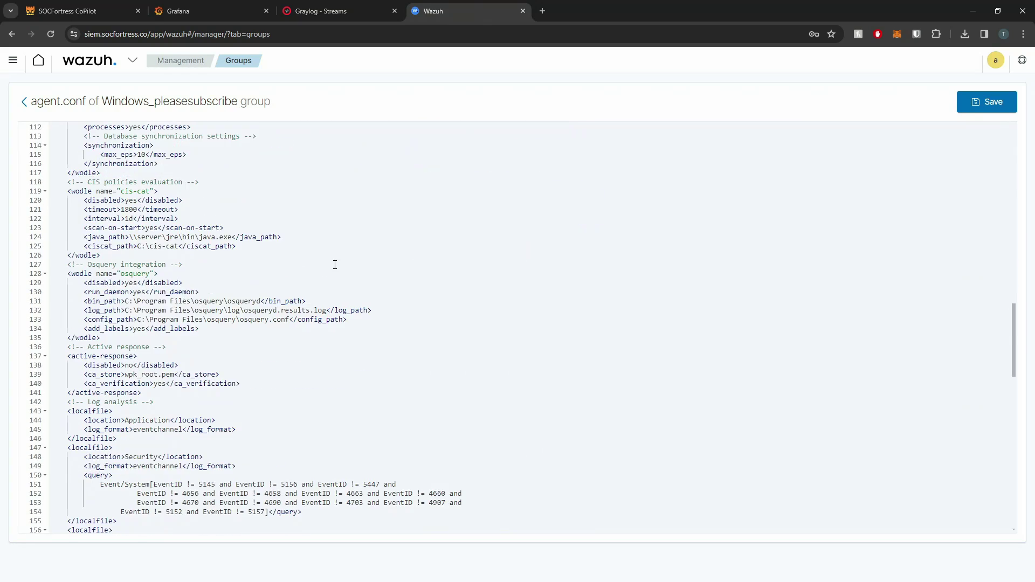
scroll(348, 240, down, 9)
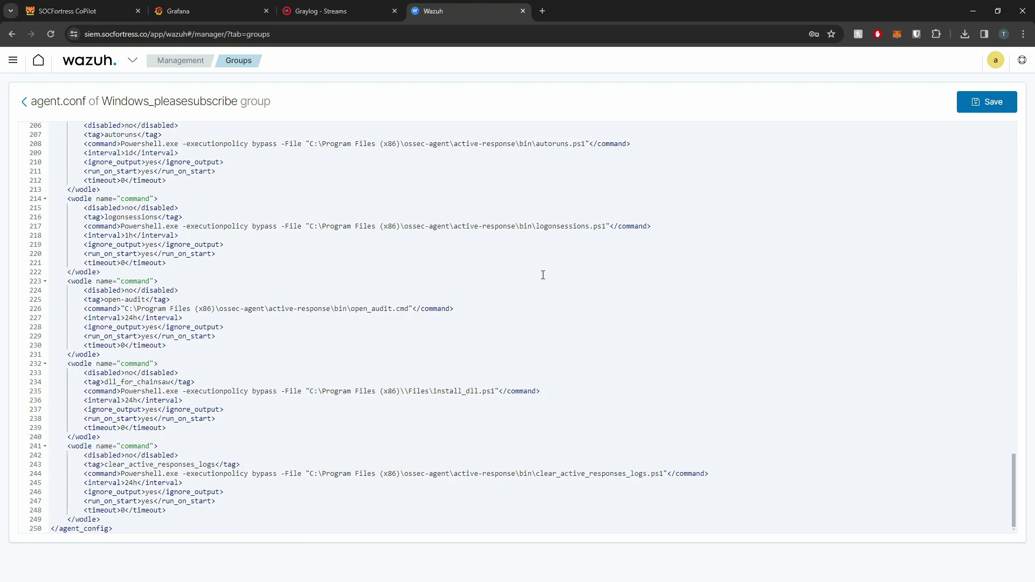
scroll(542, 275, up, 20)
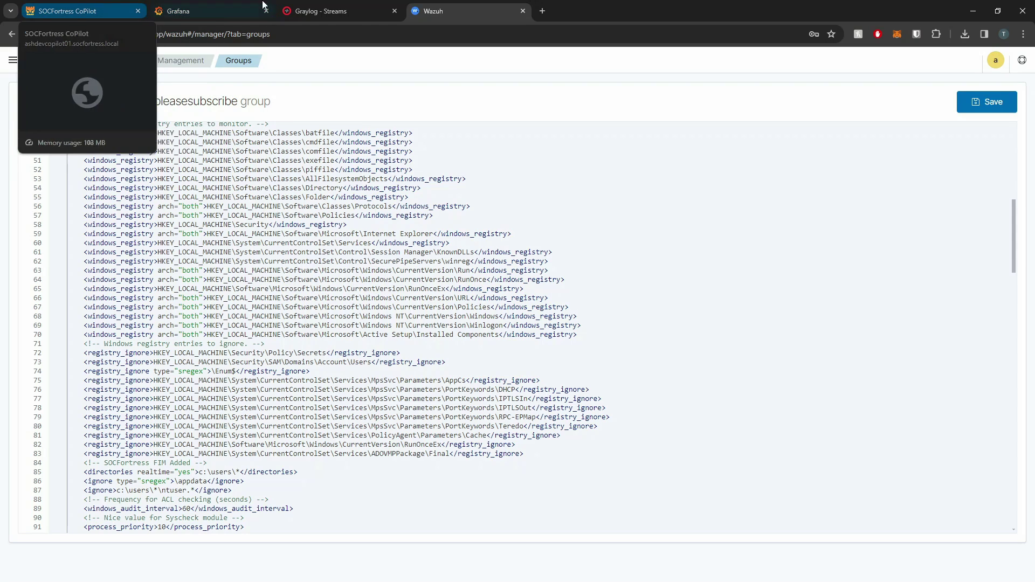
- Open WAZUH PROCESSING PIPELINES in Graylog and check its connection to the Please Subscribe - Wazuh EDR EVENTS stream
click(328, 9)
click(403, 60)
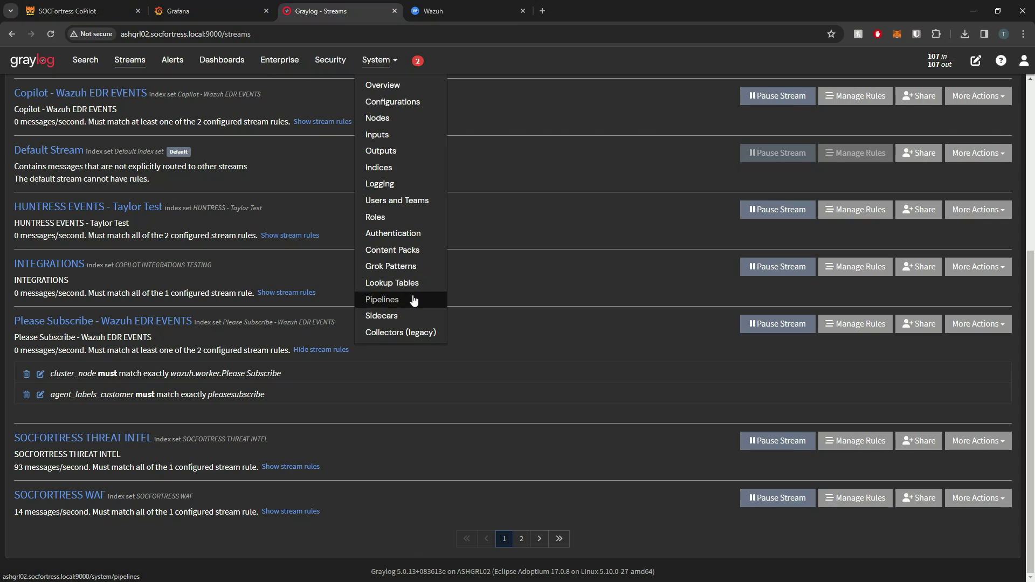
click(411, 296)
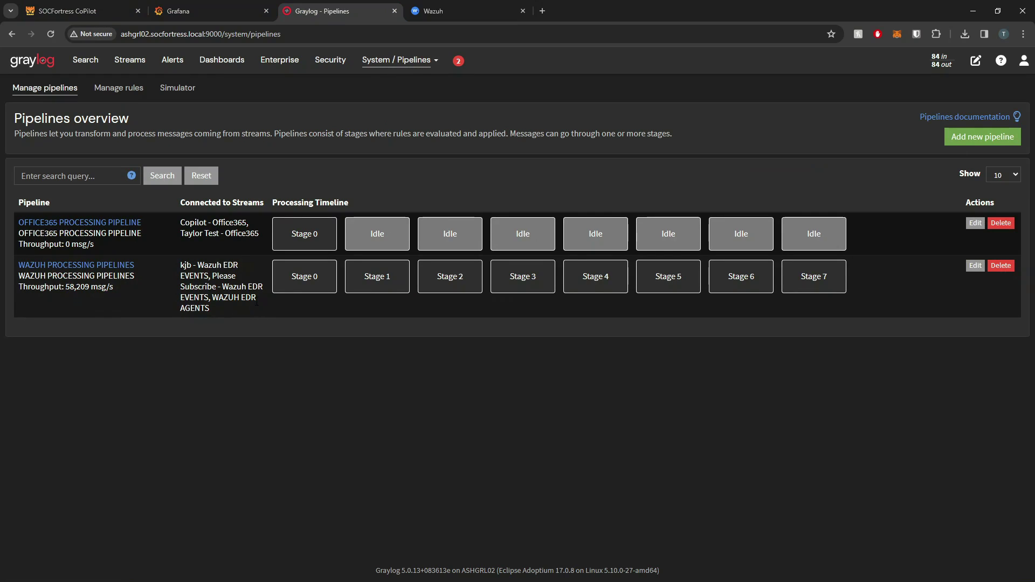
click(301, 265)
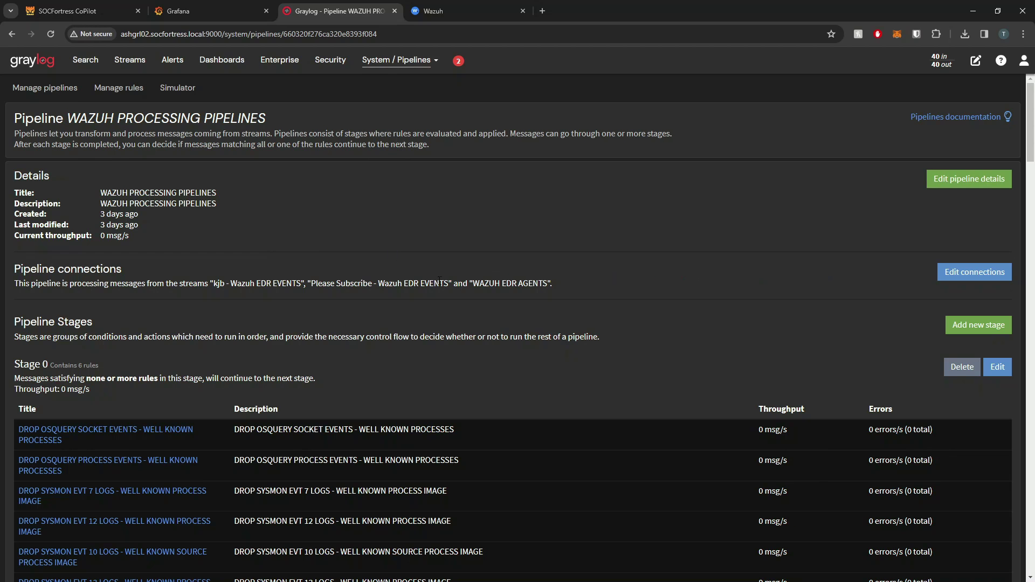
drag(329, 283, 450, 286)
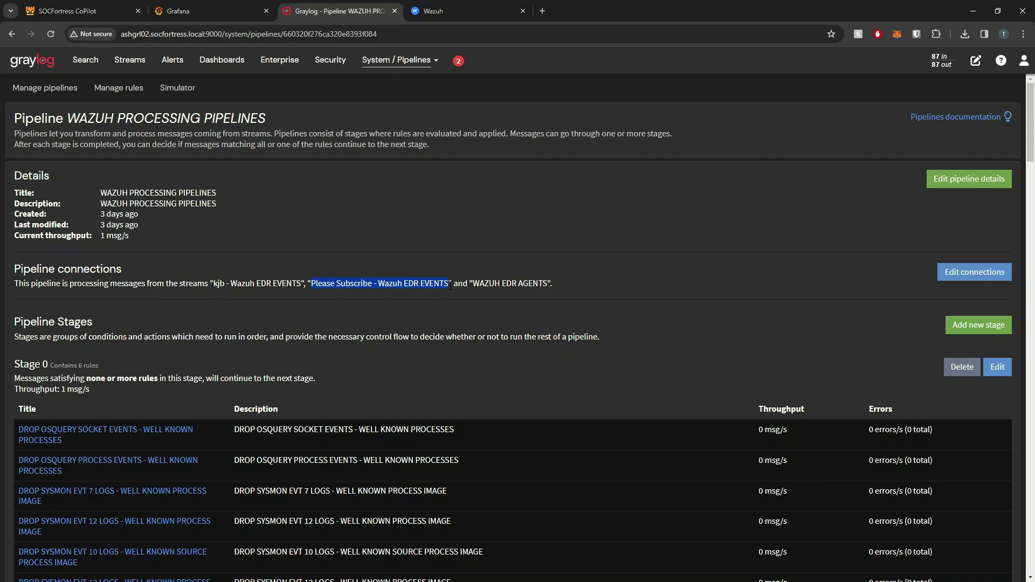
- Examine the stages and rules of WAZUH PROCESSING PIPELINES, then recheck its pipeline connections
scroll(474, 350, down, 12)
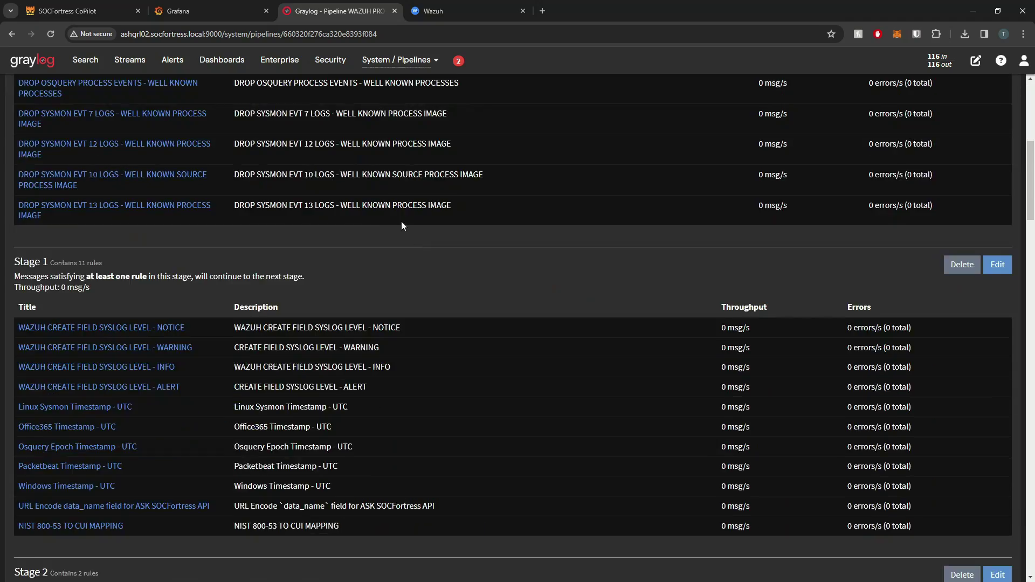
scroll(345, 174, down, 15)
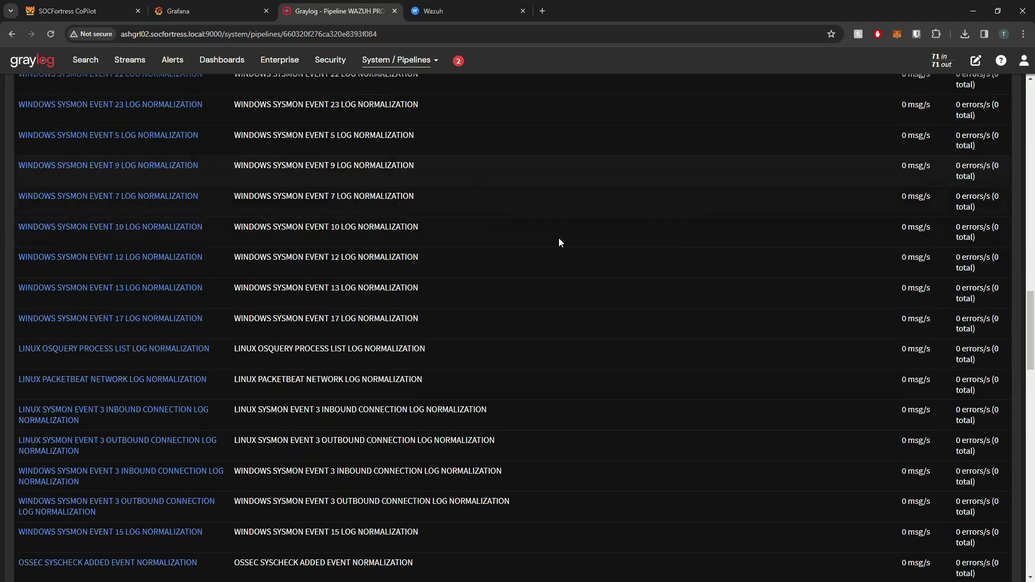
scroll(598, 399, up, 15)
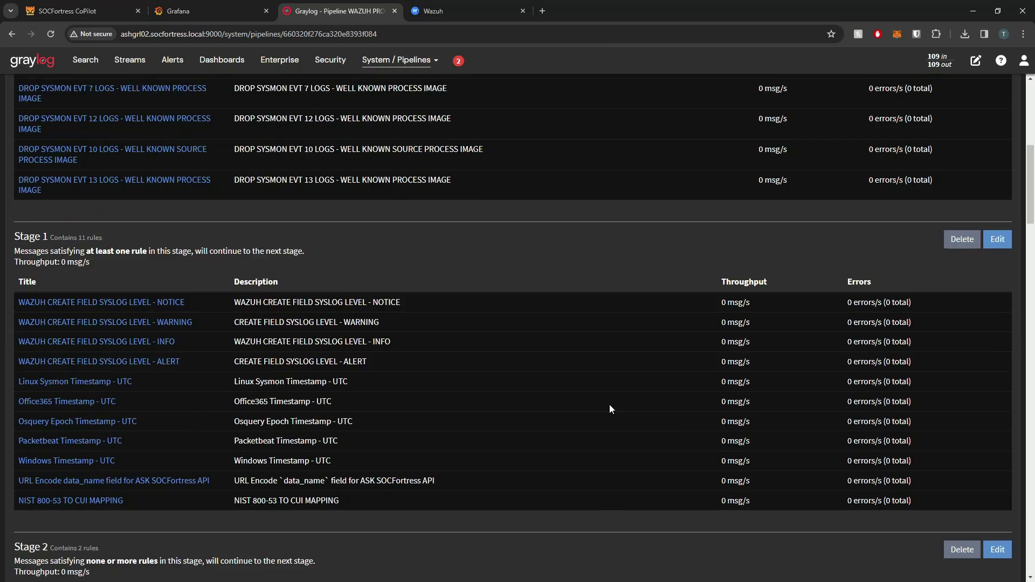
scroll(609, 408, up, 10)
drag(311, 283, 454, 283)
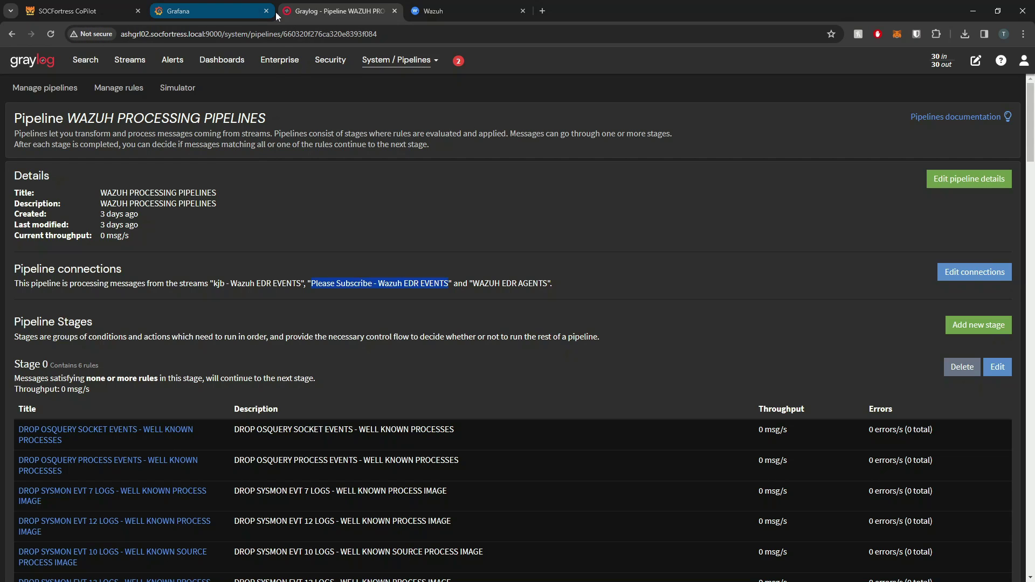
- Switch to Grafana and change the active organization from Main Org. to PLEASESUBSCRIBE
click(442, 11)
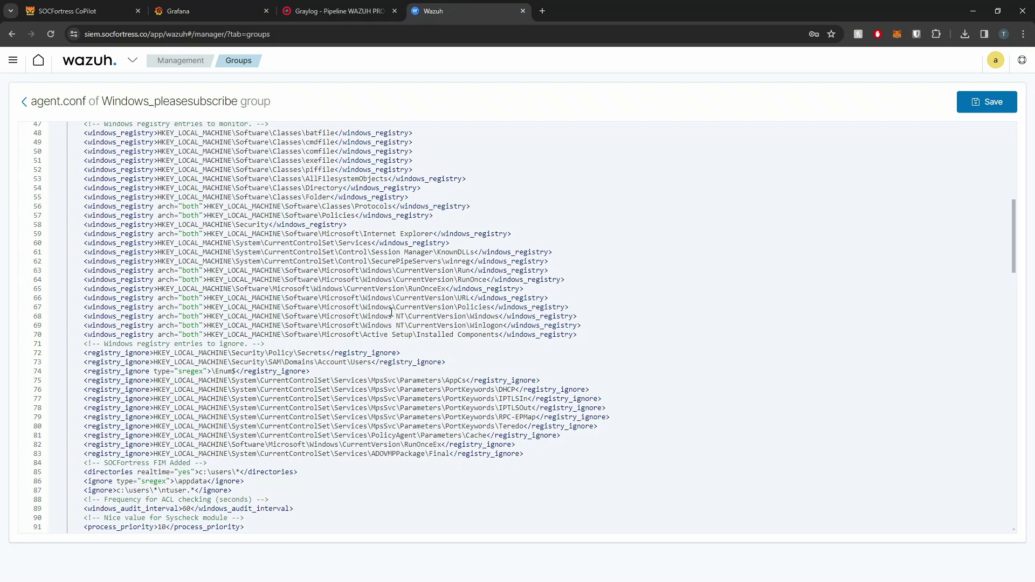
click(366, 10)
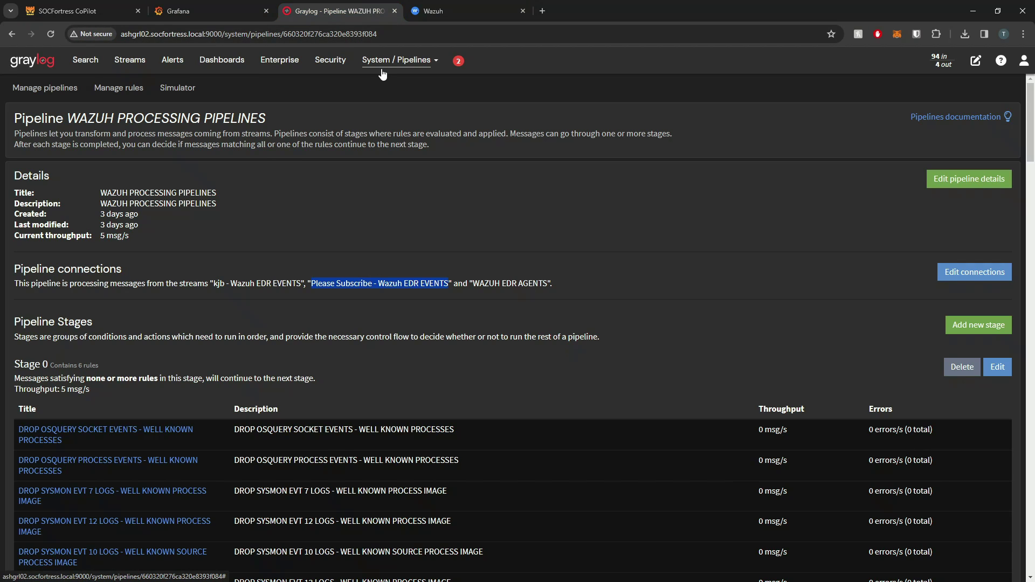
click(205, 11)
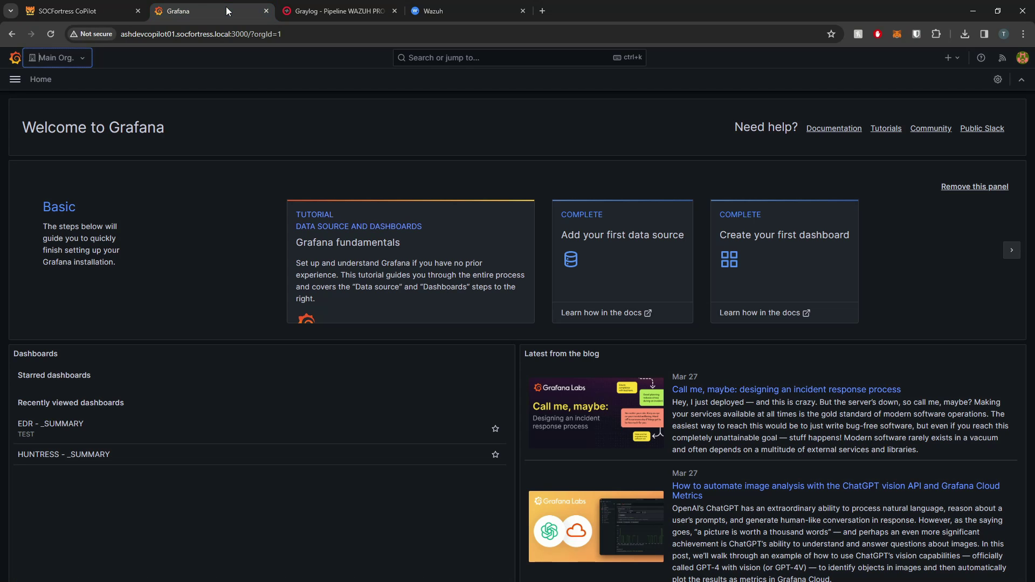
click(57, 57)
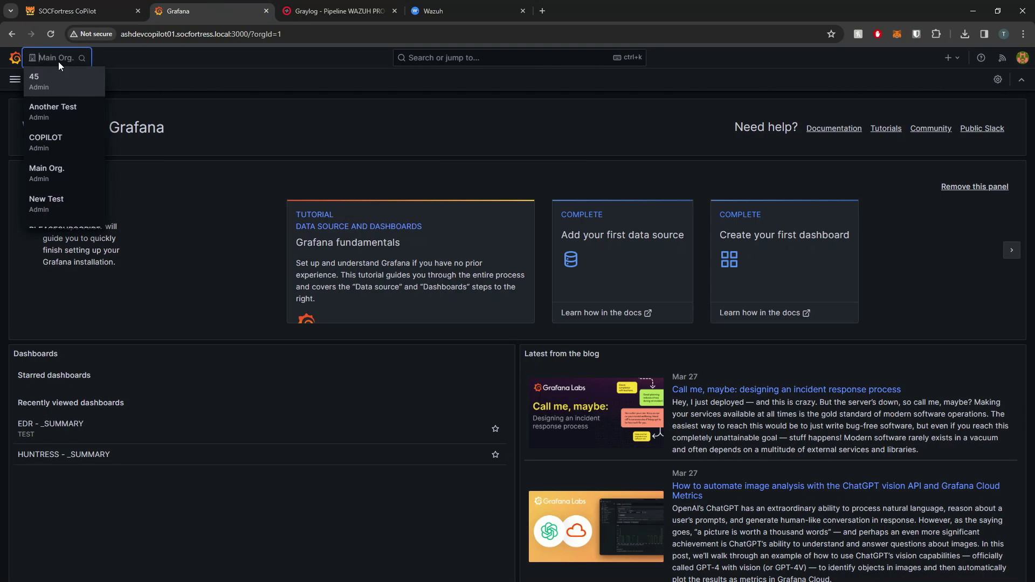
scroll(81, 130, down, 3)
click(69, 131)
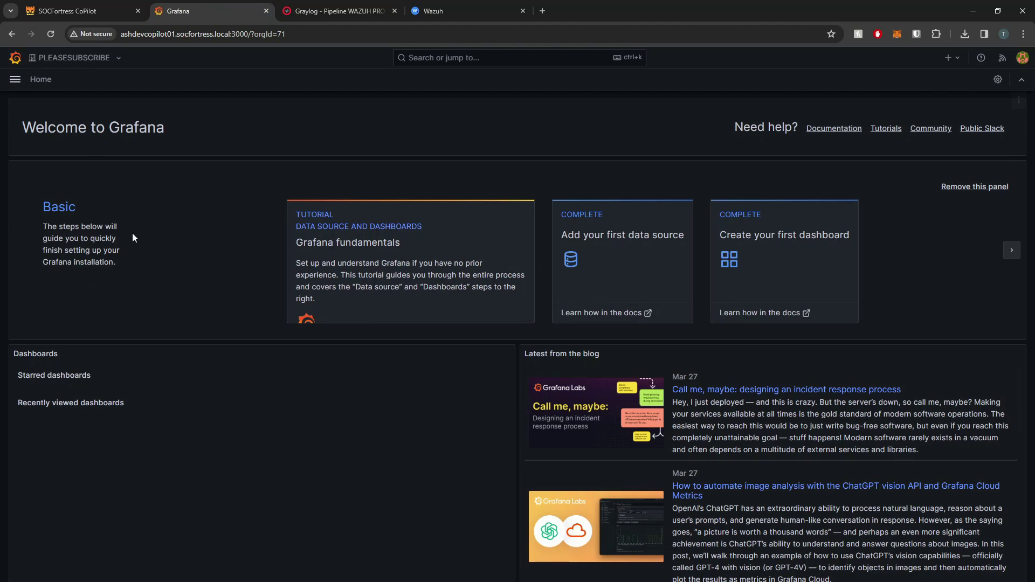
scroll(477, 299, down, 2)
scroll(477, 300, up, 2)
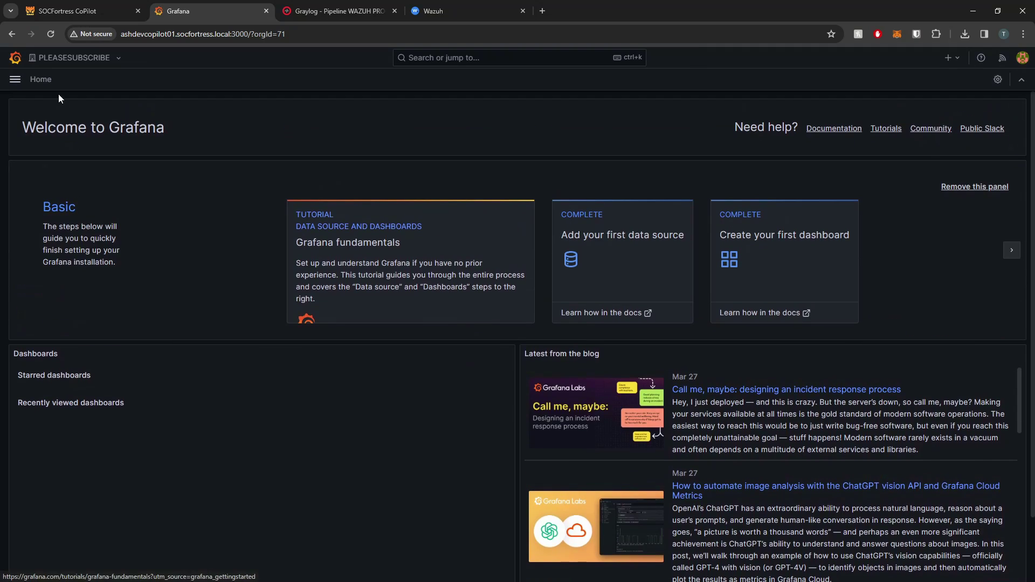
- Open the WAZUH data source of the PLEASESUBSCRIBE organization, check its type, and return to the data sources list
click(21, 84)
click(70, 276)
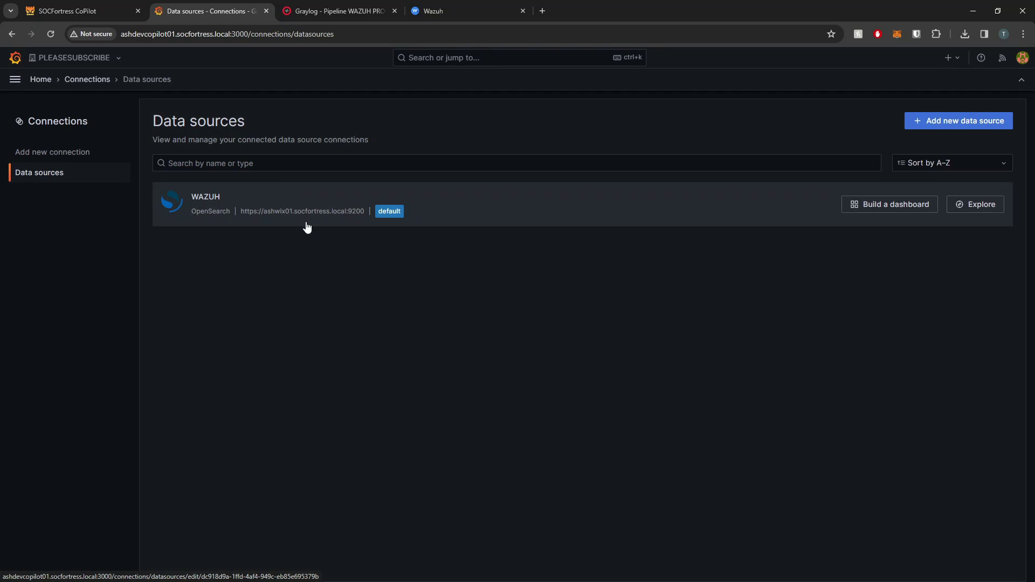
click(291, 205)
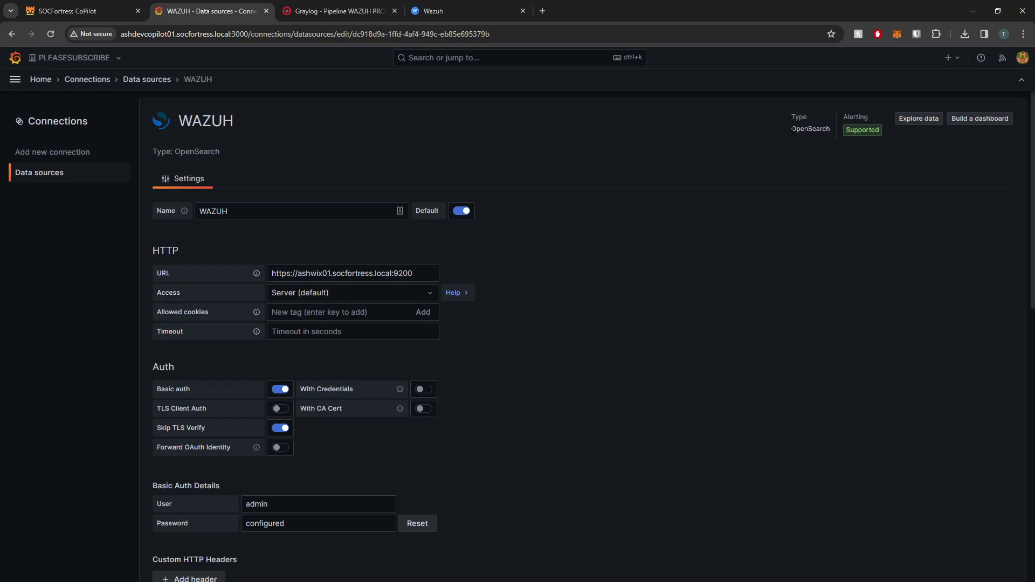
drag(791, 129, 830, 129)
key(alt+Left)
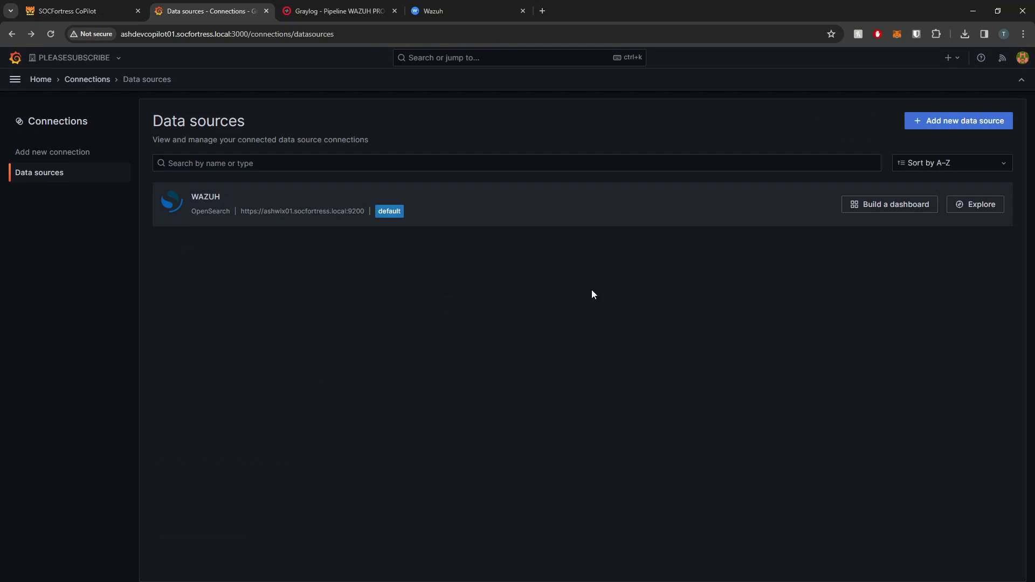
- Search the available new connections for "Opense" and open the OpenSearch data source plugin page
click(83, 163)
click(286, 171)
text(Opense)
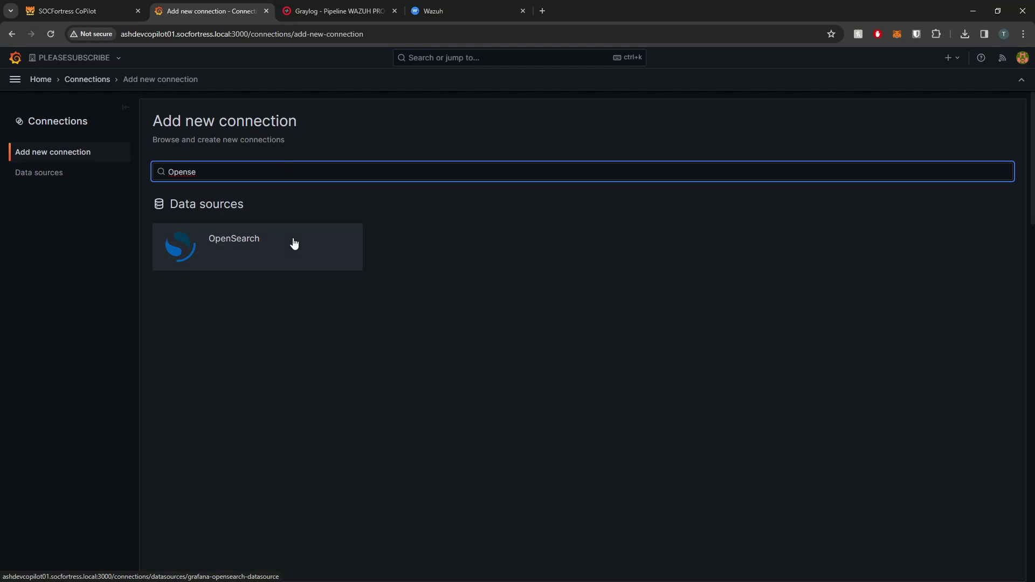
click(266, 250)
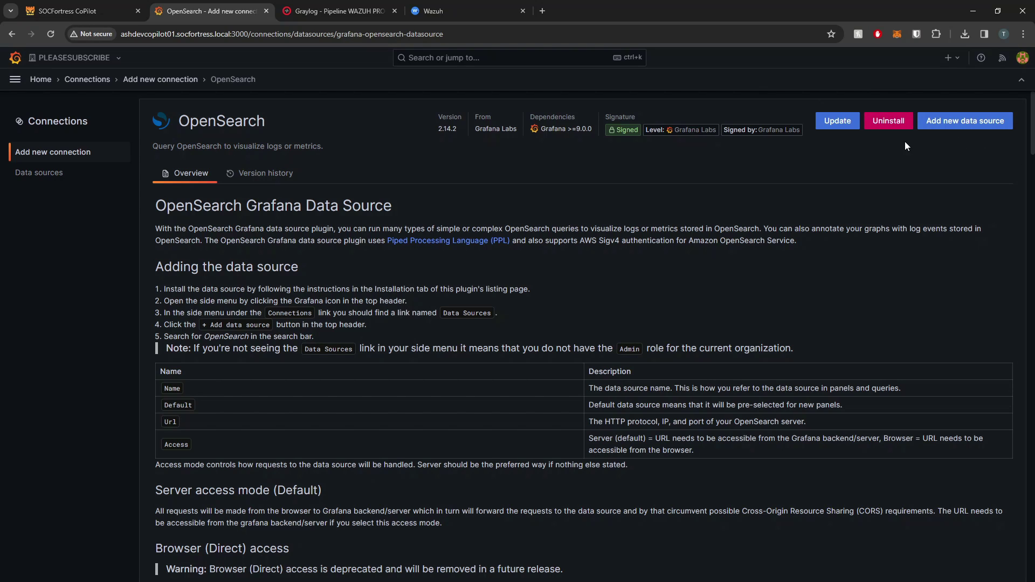
- Reopen the WAZUH data source and review its authentication and OpenSearch details, down to the index name
click(32, 173)
click(316, 204)
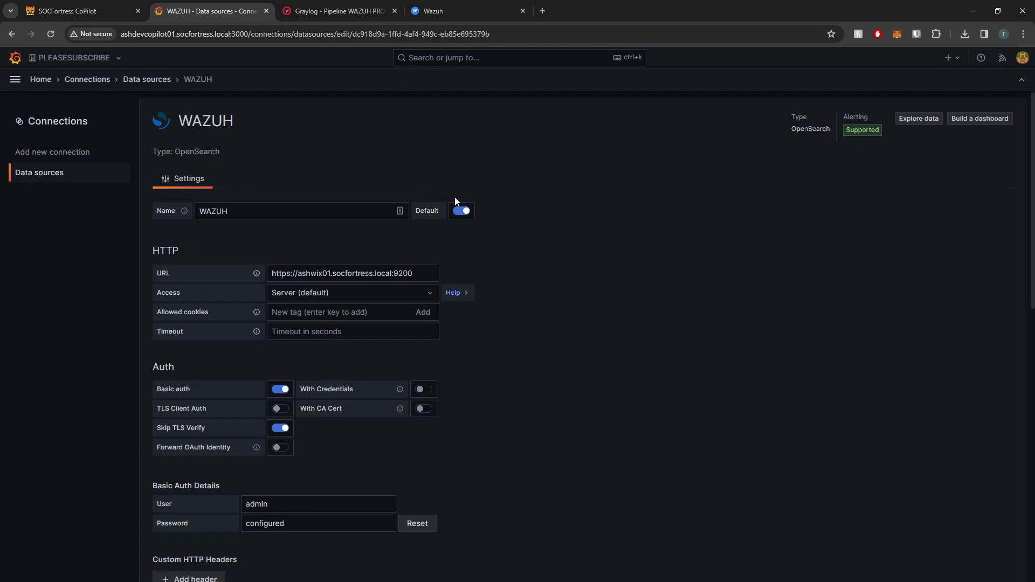
scroll(497, 221, down, 3)
scroll(492, 203, up, 2)
scroll(501, 215, down, 5)
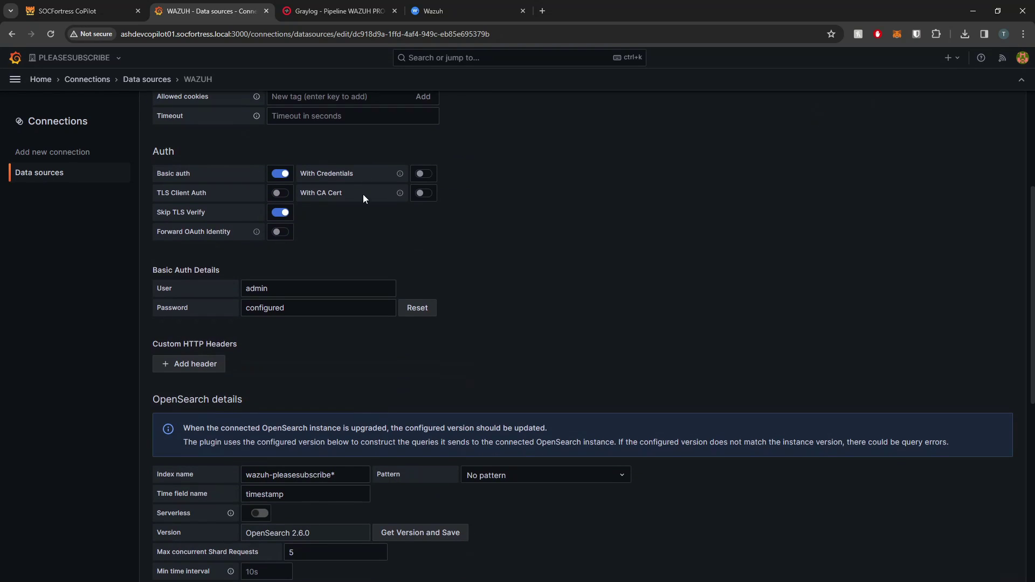
scroll(410, 232, down, 1)
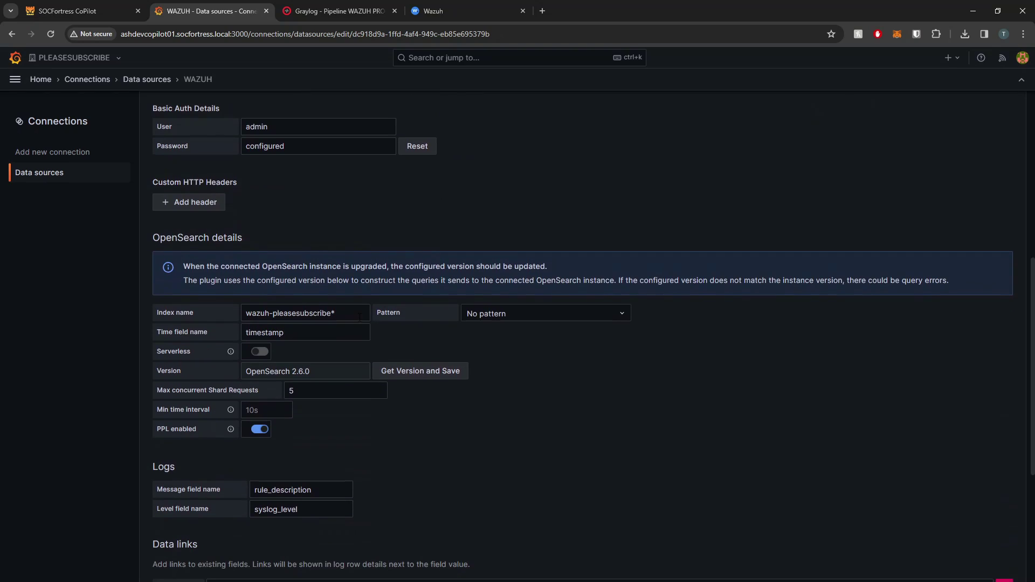
drag(359, 316, 243, 318)
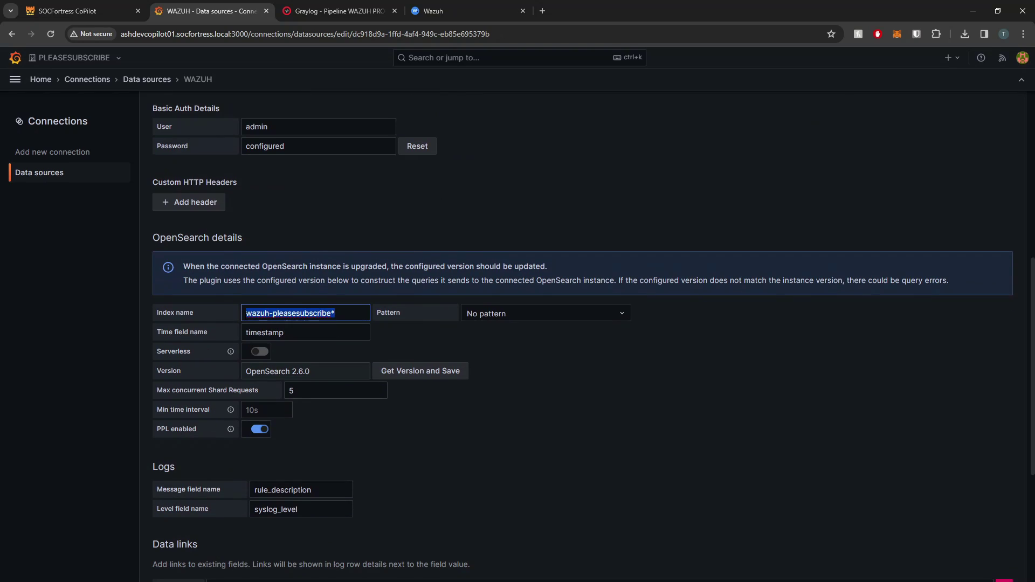
- In Graylog, find the Please Subscribe - Wazuh EDR EVENTS index set and check its index prefix
click(334, 11)
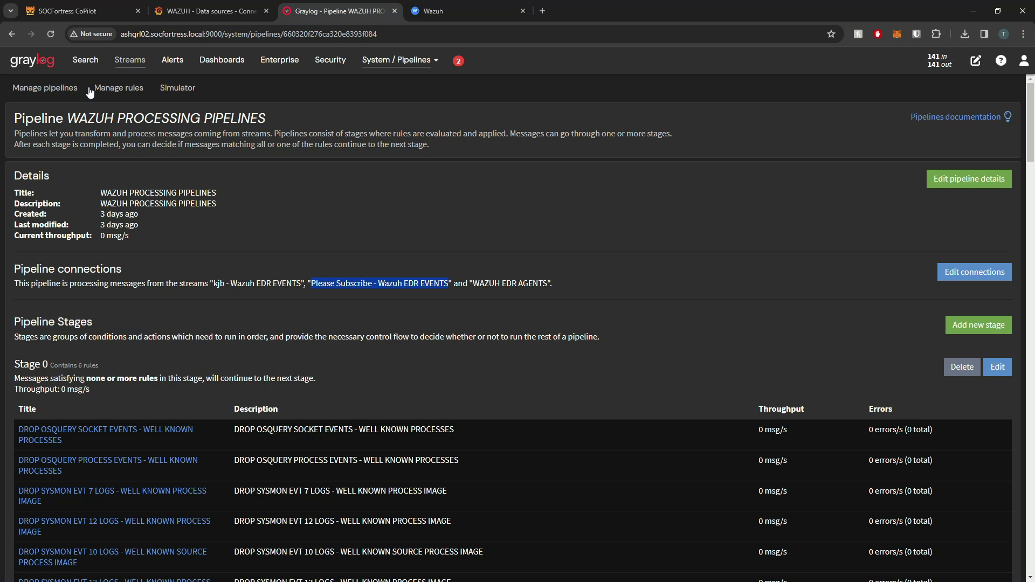
click(400, 60)
click(399, 172)
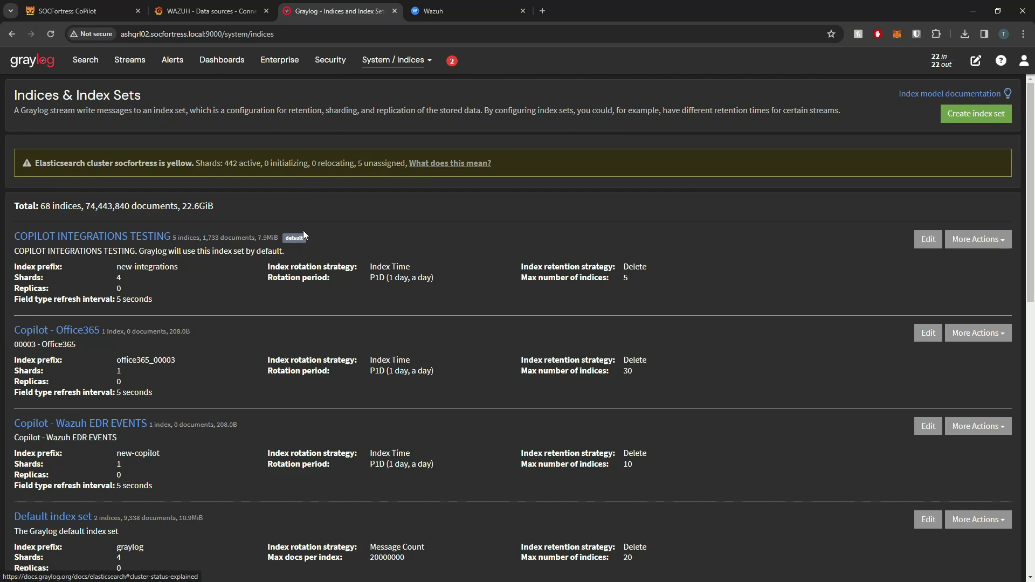
scroll(300, 293, down, 10)
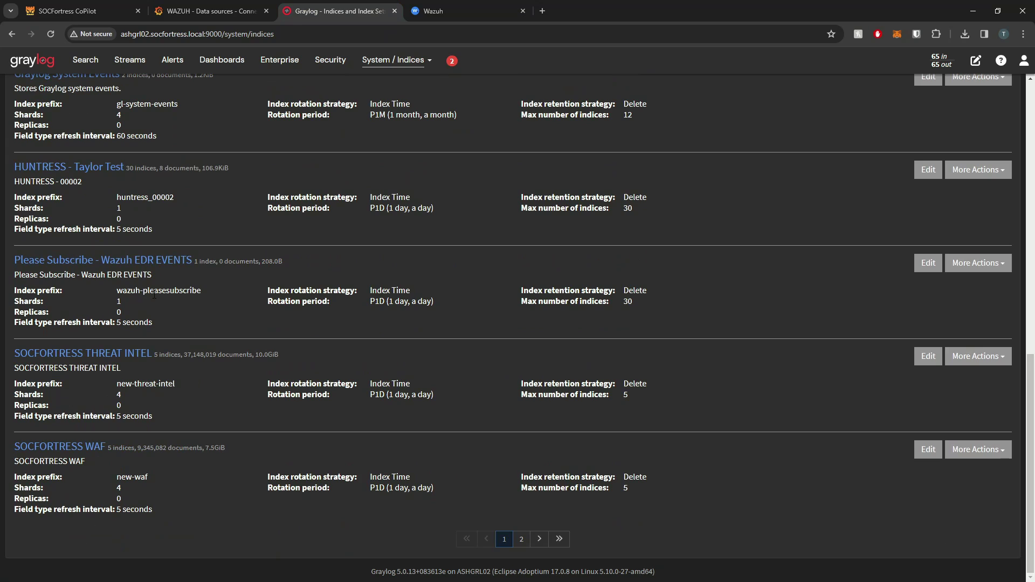
drag(117, 294, 203, 294)
- Compare the WAZUH data source's index name in Grafana with the index inside Graylog's Please Subscribe - Wazuh EDR EVENTS index set
click(215, 15)
click(293, 312)
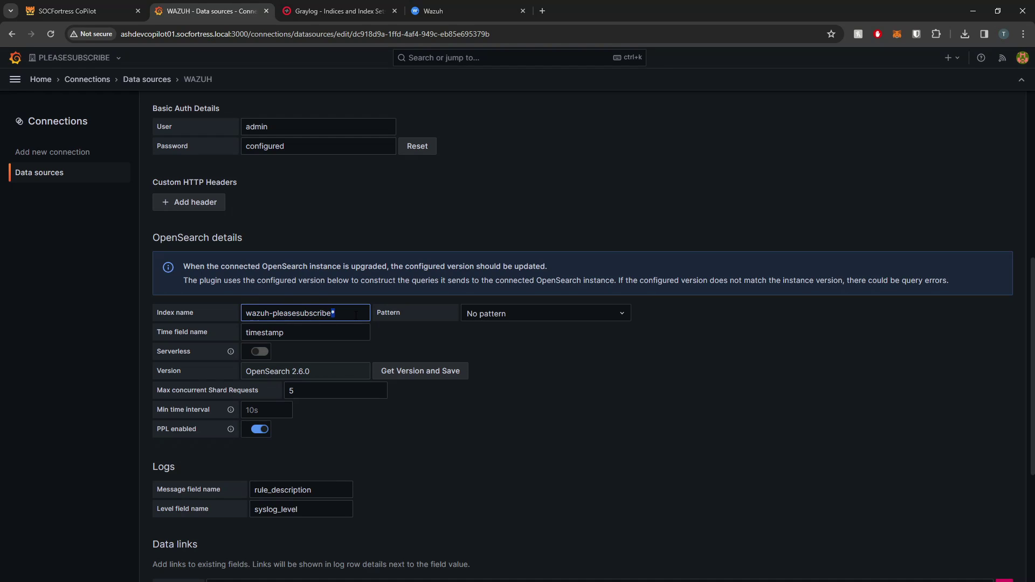
click(329, 7)
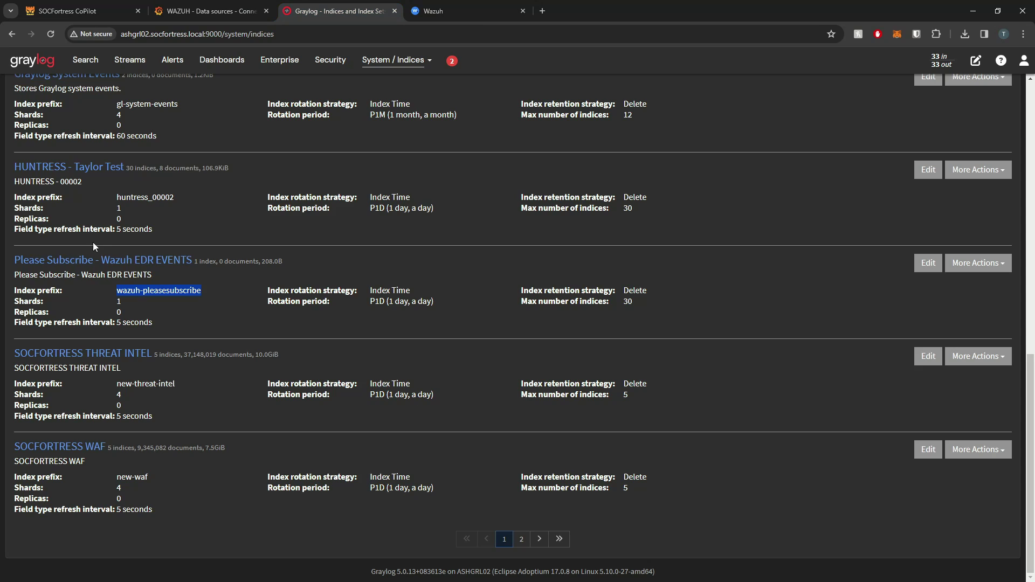
click(90, 259)
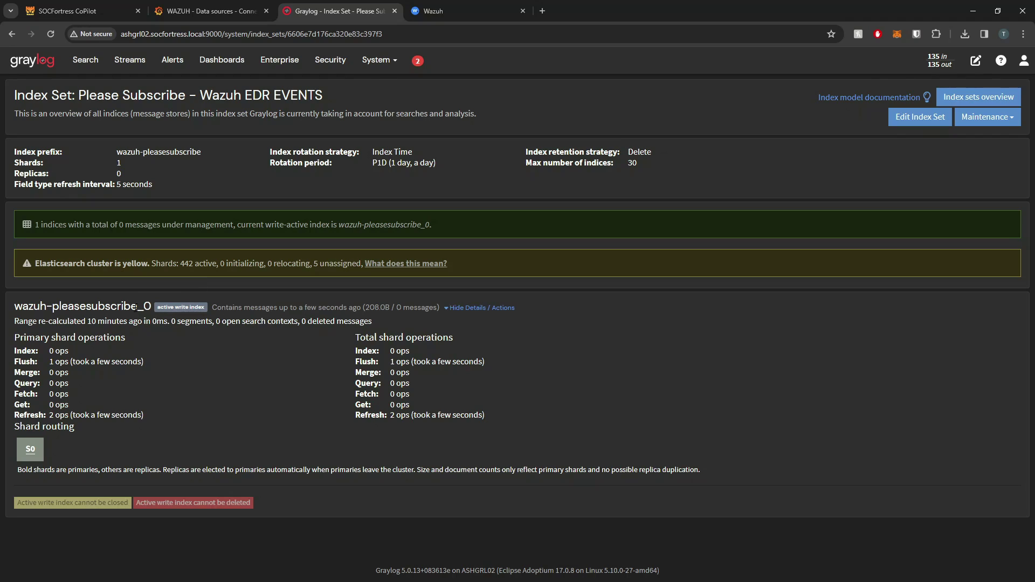
drag(137, 306, 152, 307)
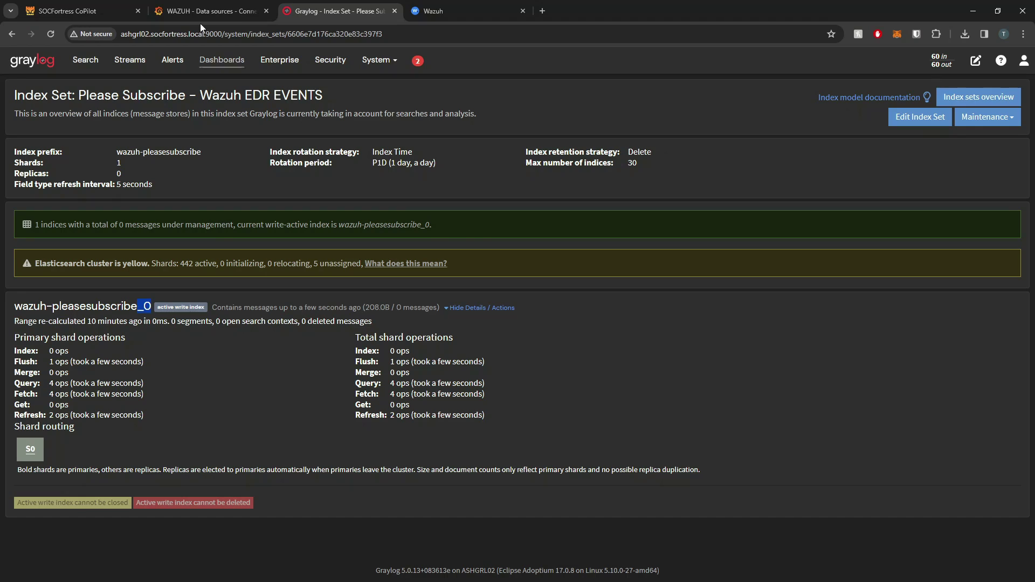
key(ctrl+shift+Tab)
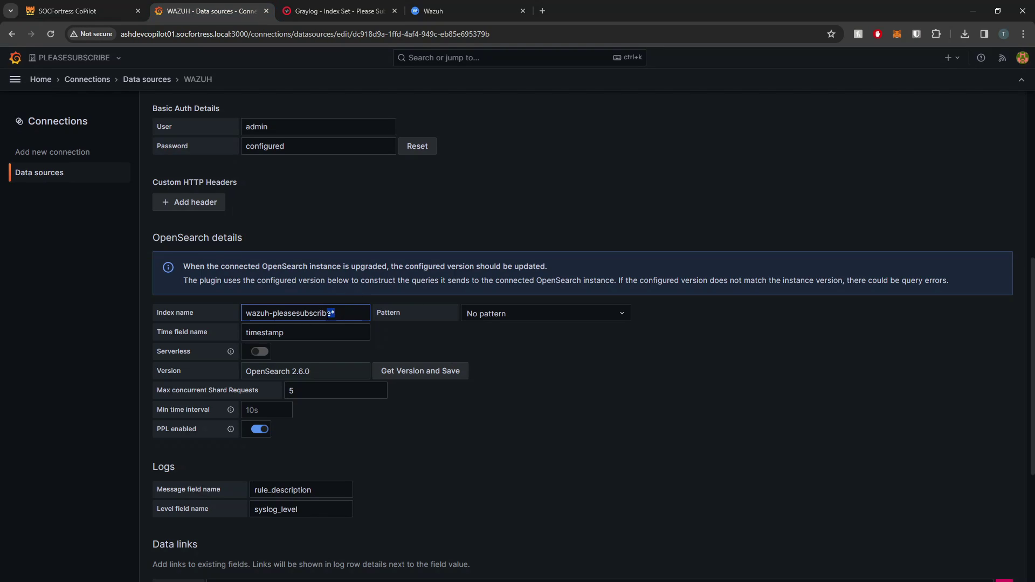
click(561, 355)
scroll(530, 347, up, 7)
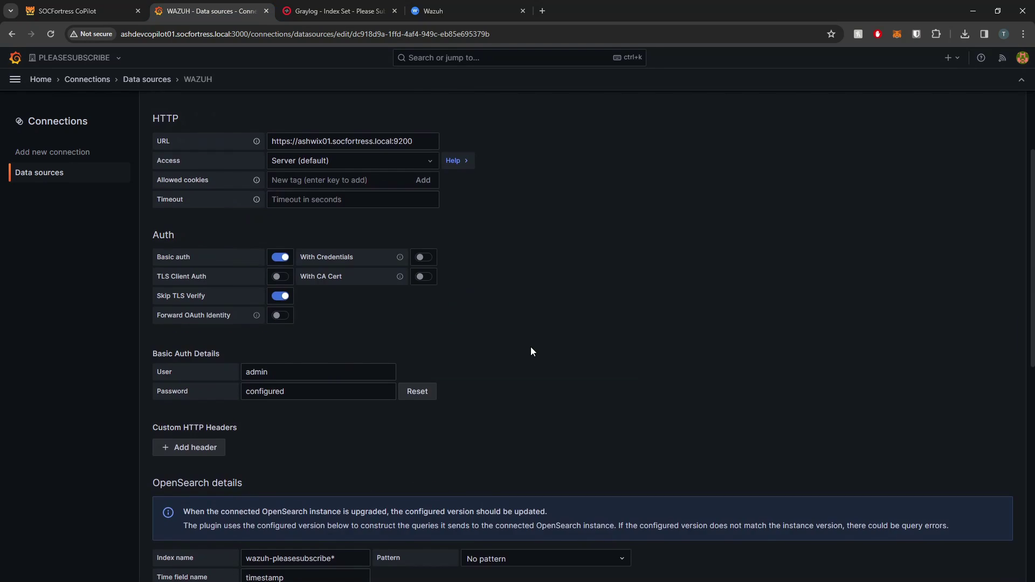
- Open Grafana's dashboards list and look through the dashboards in the EDR folder
click(15, 79)
click(97, 157)
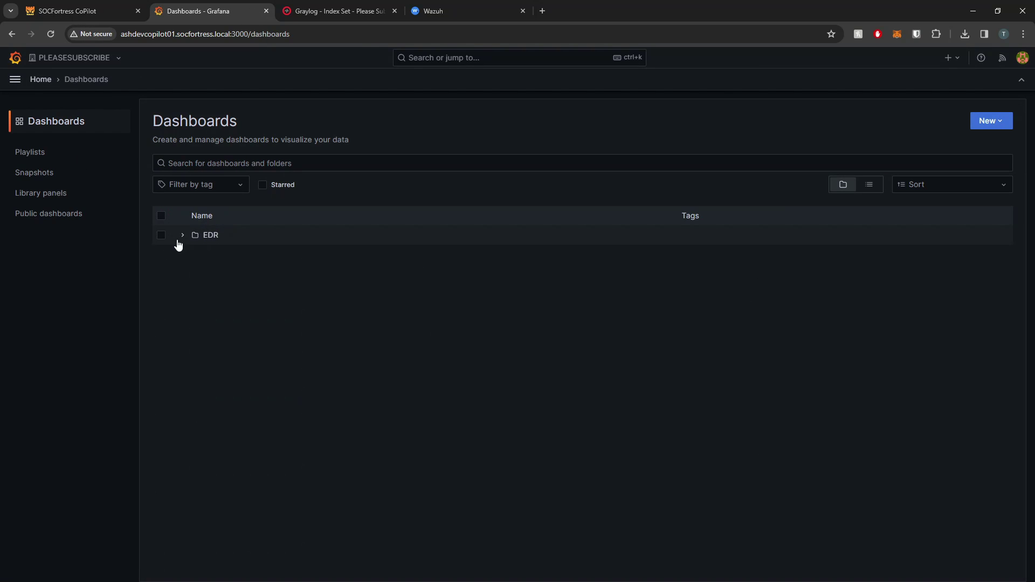
click(182, 235)
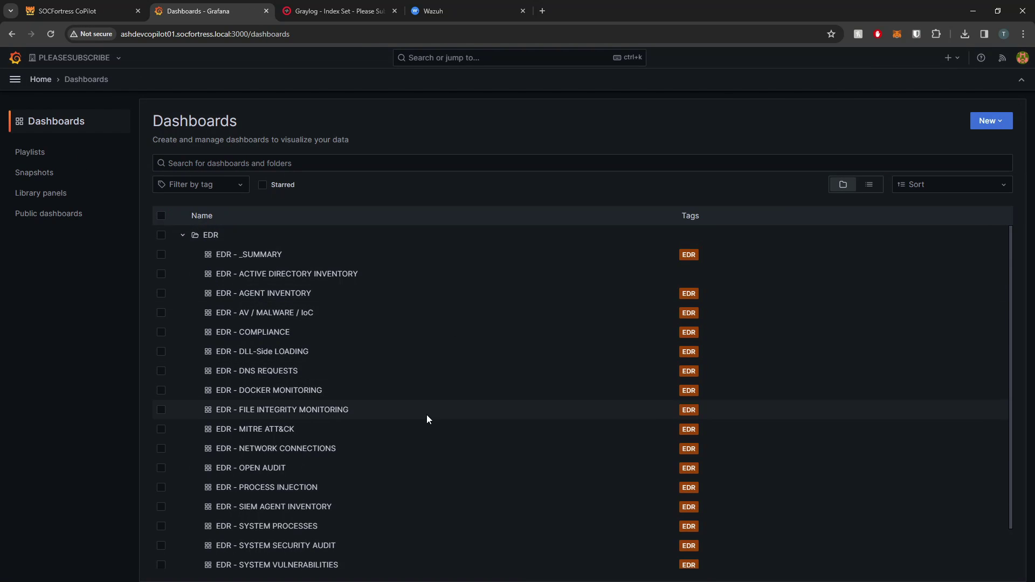
scroll(426, 419, down, 2)
scroll(428, 286, up, 2)
- Review the panels of the EDR - _SUMMARY dashboard and return to the dashboards list
click(274, 255)
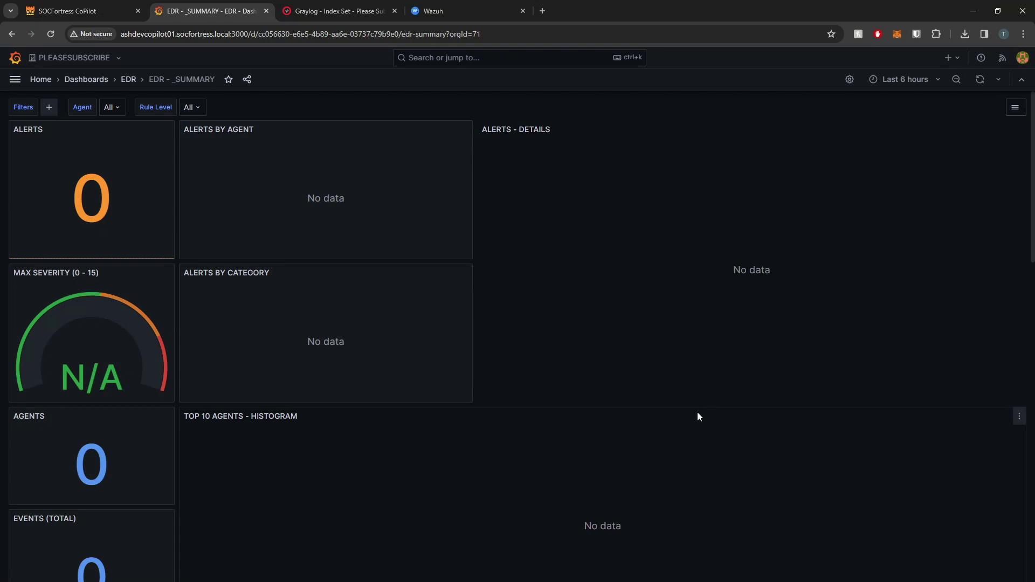
scroll(485, 409, down, 5)
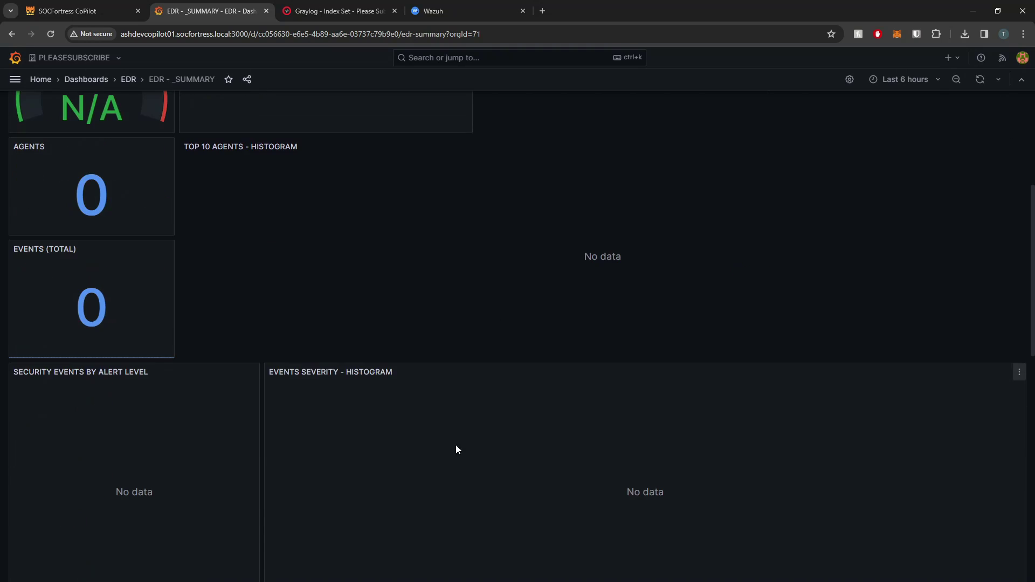
scroll(469, 439, up, 3)
scroll(532, 453, up, 2)
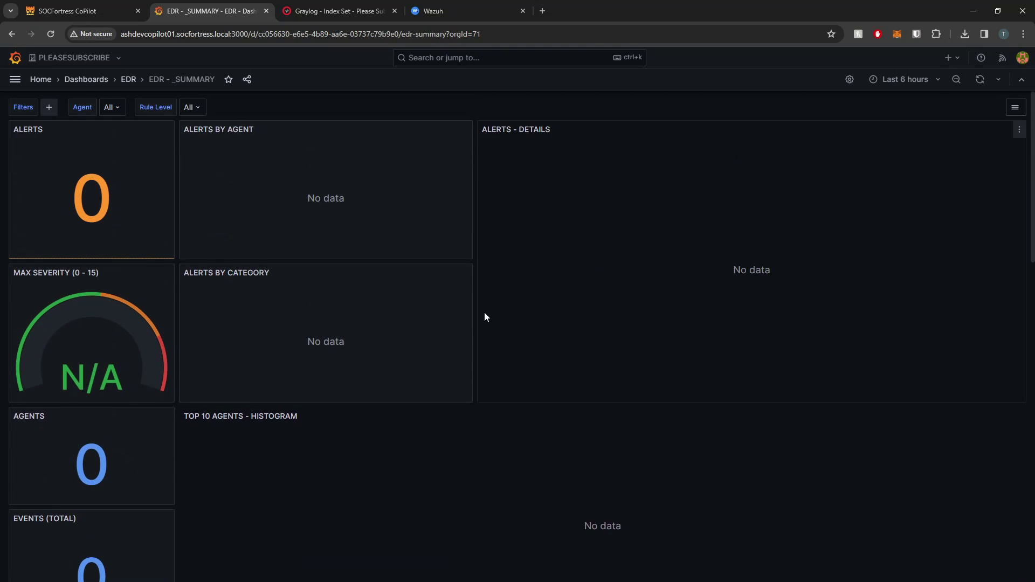
key(alt+Left)
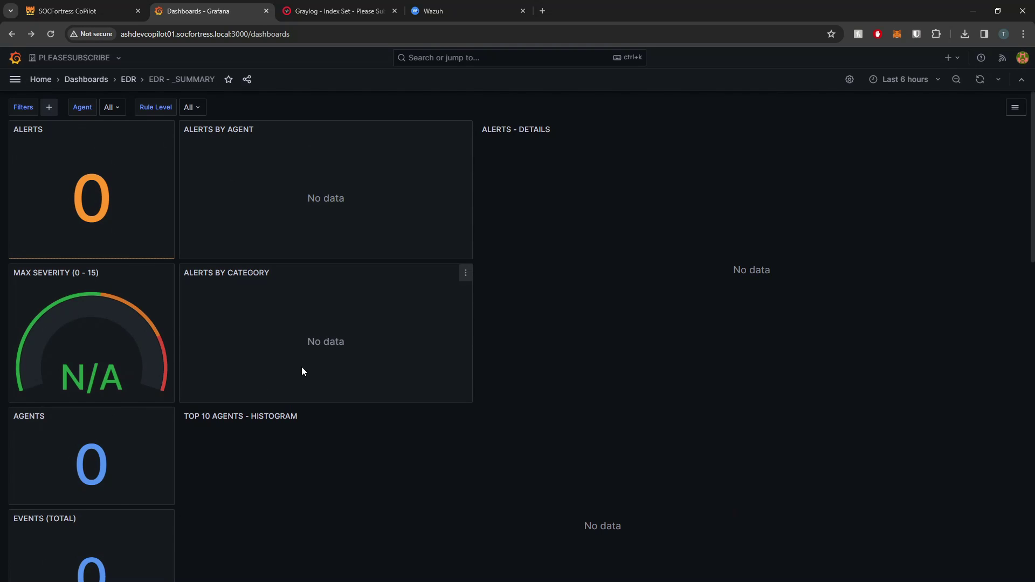
- View the EDR - AGENT INVENTORY dashboard and return to the dashboards list
click(297, 294)
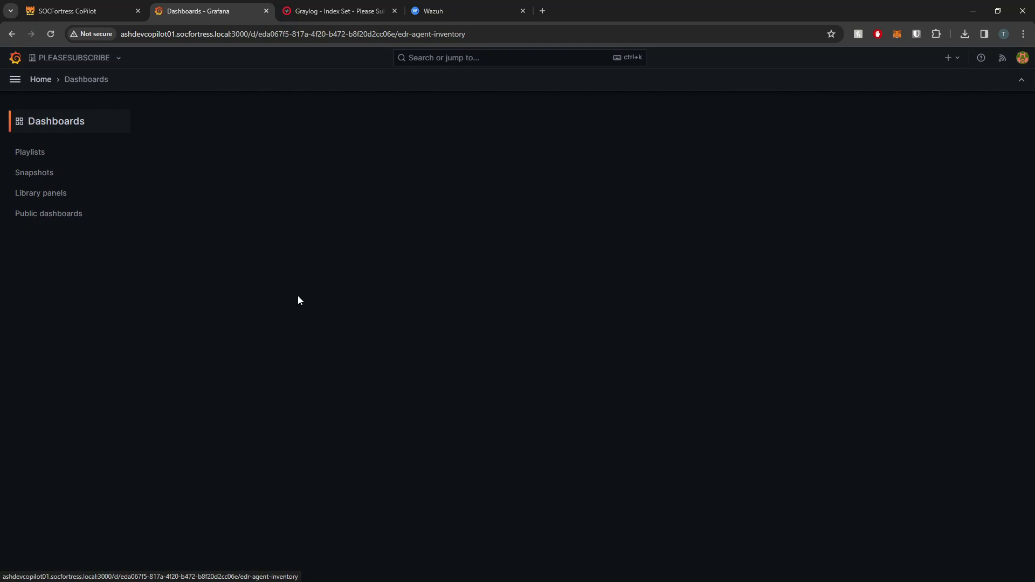
scroll(487, 329, up, 6)
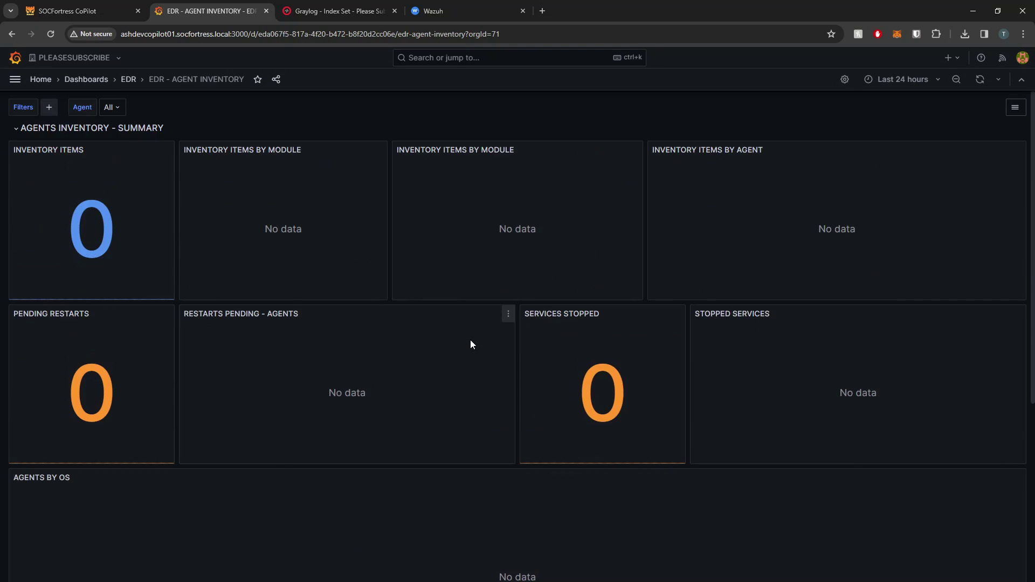
key(alt+Left)
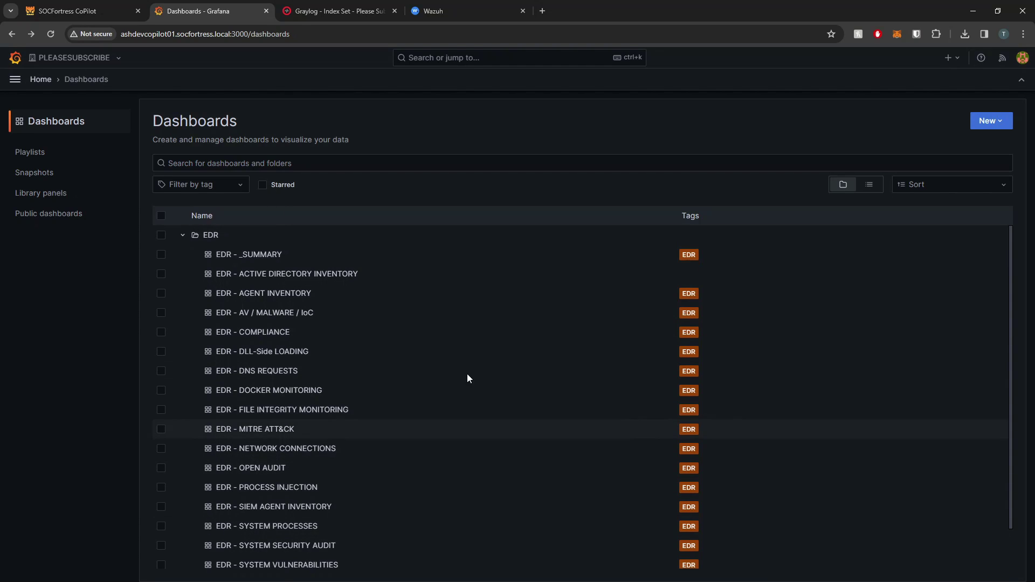
- Check the Please Subscribe customer's provisioning details in SOCFortress CoPilot against the Grafana organization
click(106, 14)
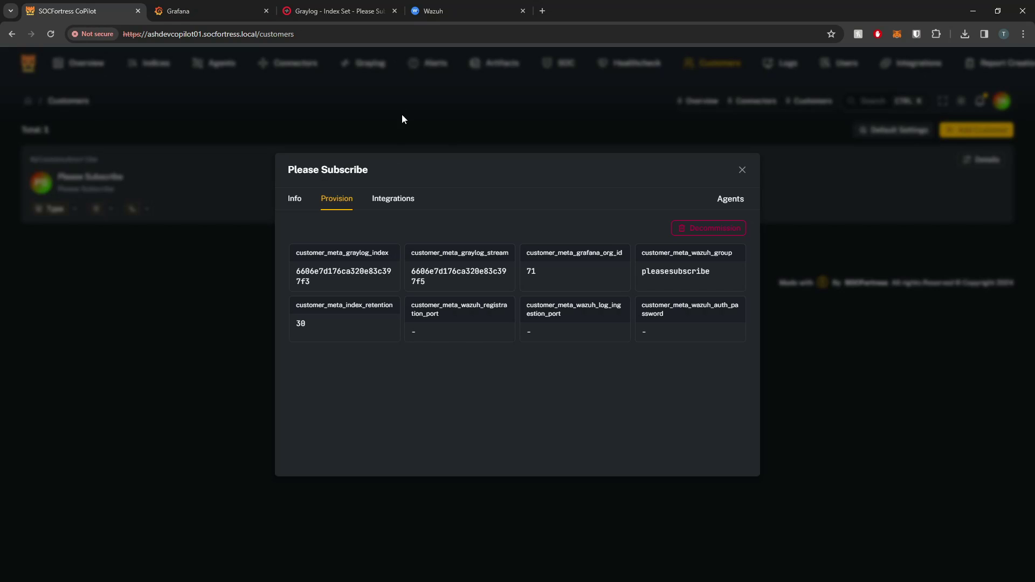
click(195, 9)
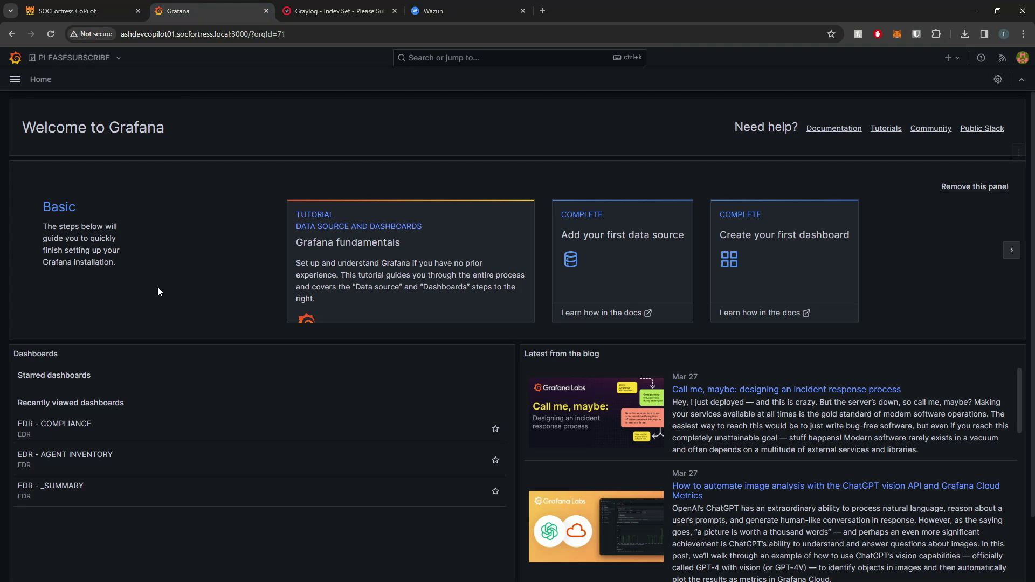
key(ctrl+1)
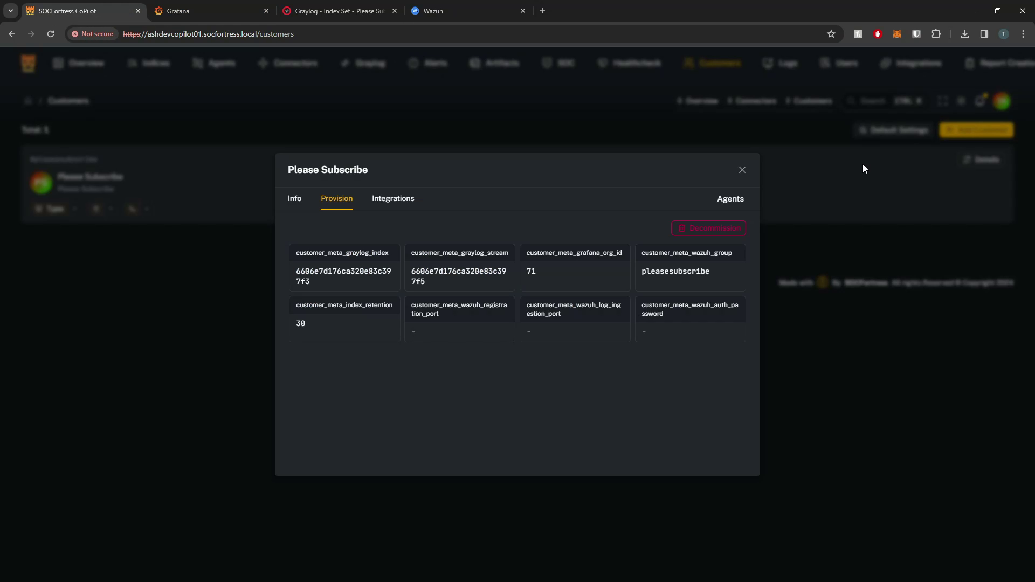